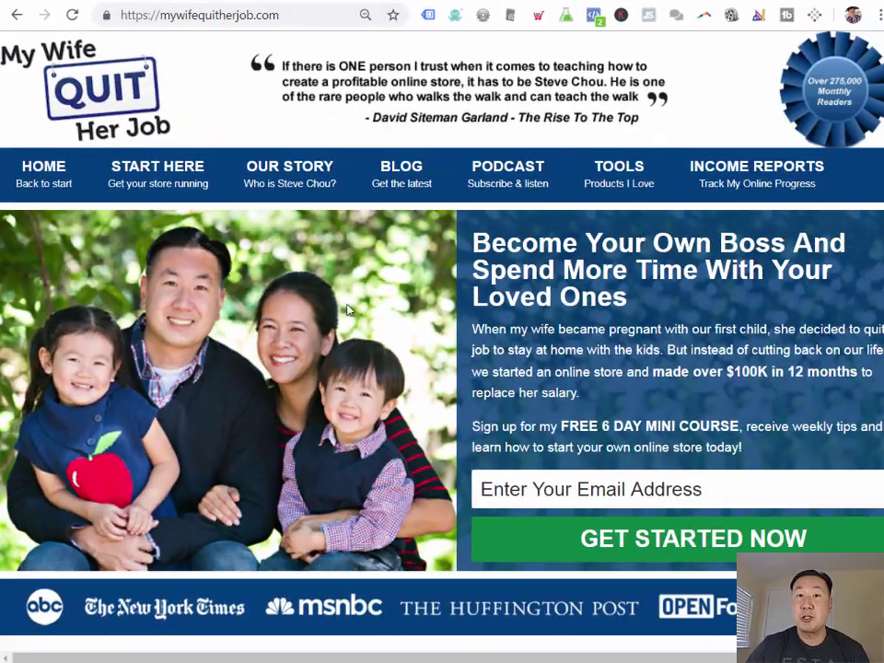
# Step: Scroll down the mywifequitherjob.com homepage to the footer's Bluehost sponsor banner
pyautogui.scroll(-3, 349, 310)
pyautogui.scroll(-20, 349, 310)
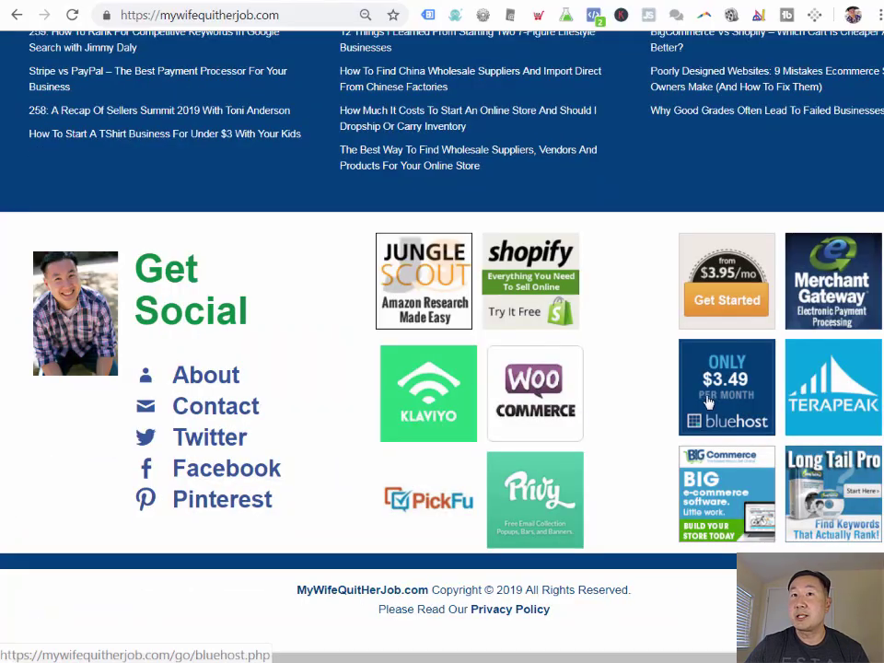
pyautogui.moveTo(719, 400)
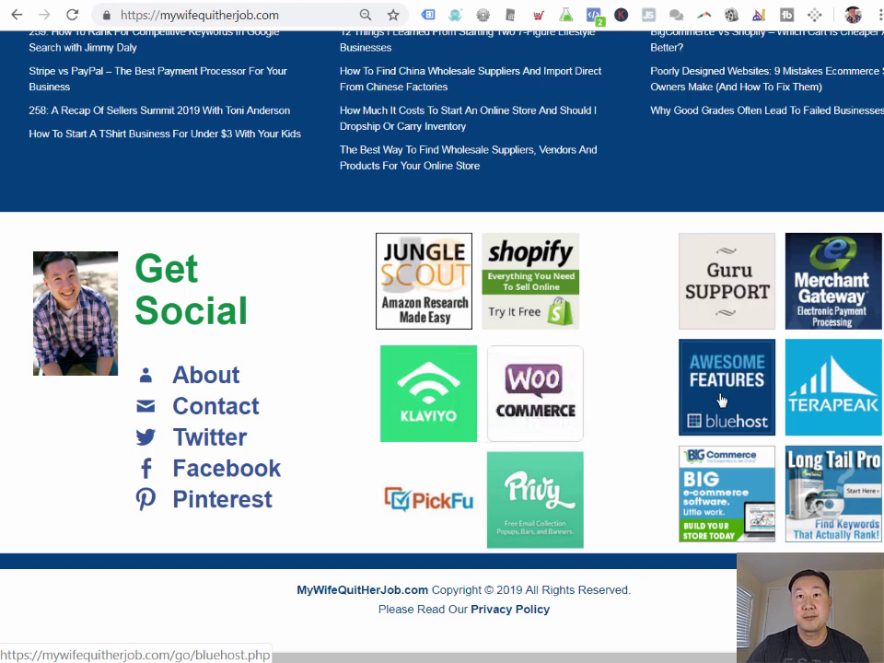
# Step: Follow the Bluehost ad, start signing up and select the Basic plan at $2.95/mo
pyautogui.click(720, 399)
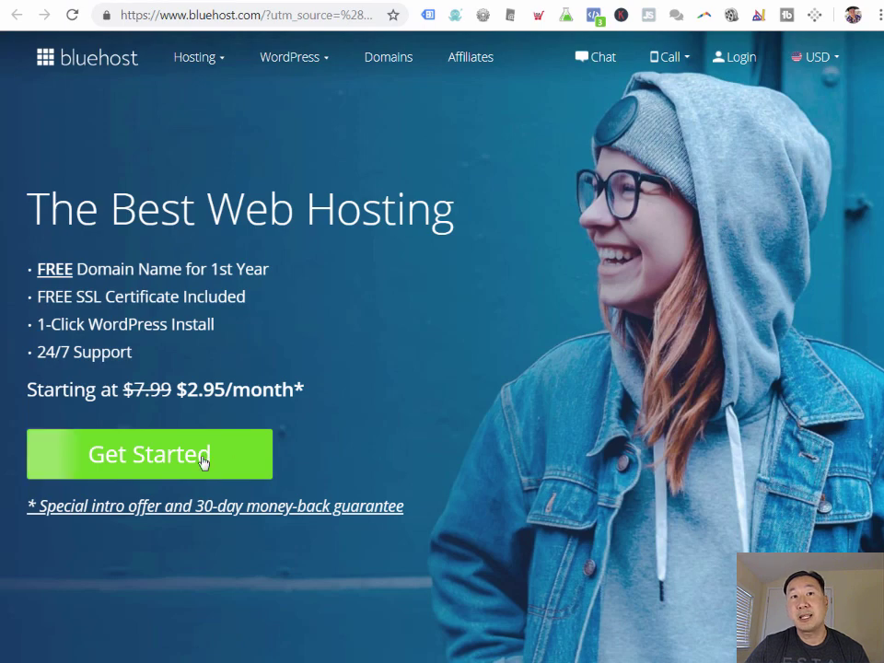
pyautogui.click(194, 461)
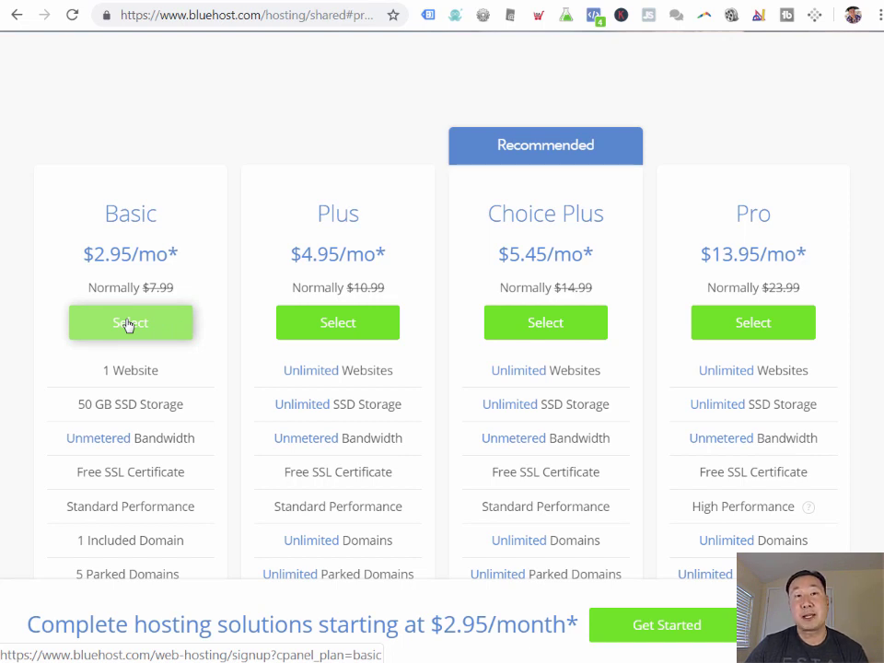
pyautogui.scroll(-2, 129, 324)
pyautogui.scroll(2, 128, 326)
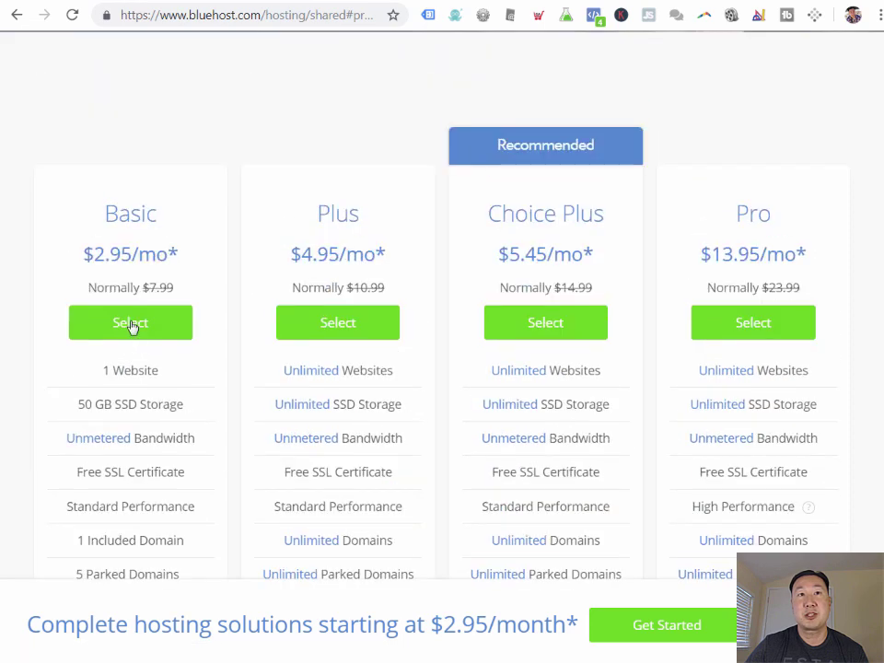
pyautogui.click(135, 329)
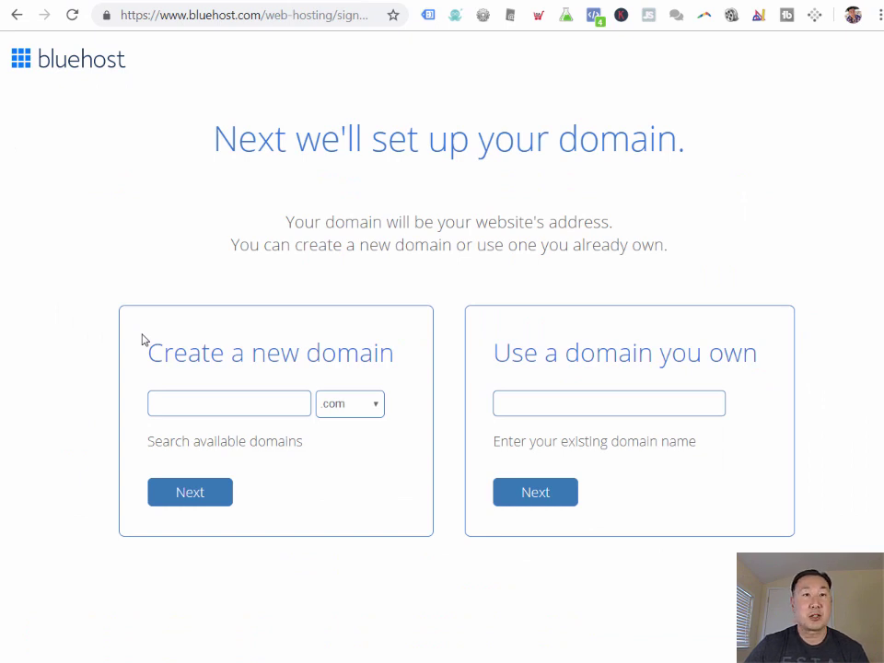
# Step: Register the new domain wooexample.com and enter the account holder's first and last name
pyautogui.click(192, 405)
pyautogui.write('wooexample')
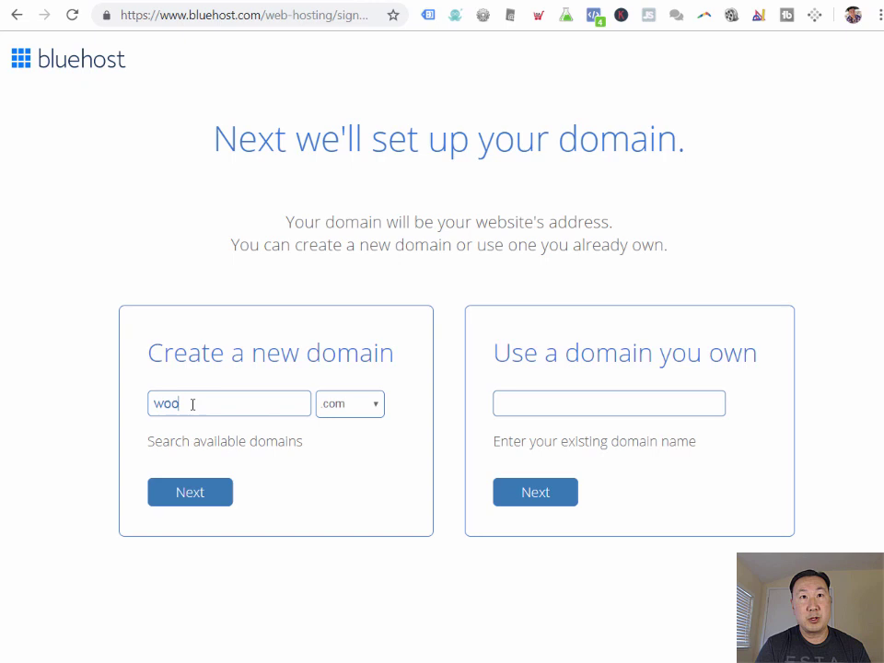
pyautogui.click(191, 498)
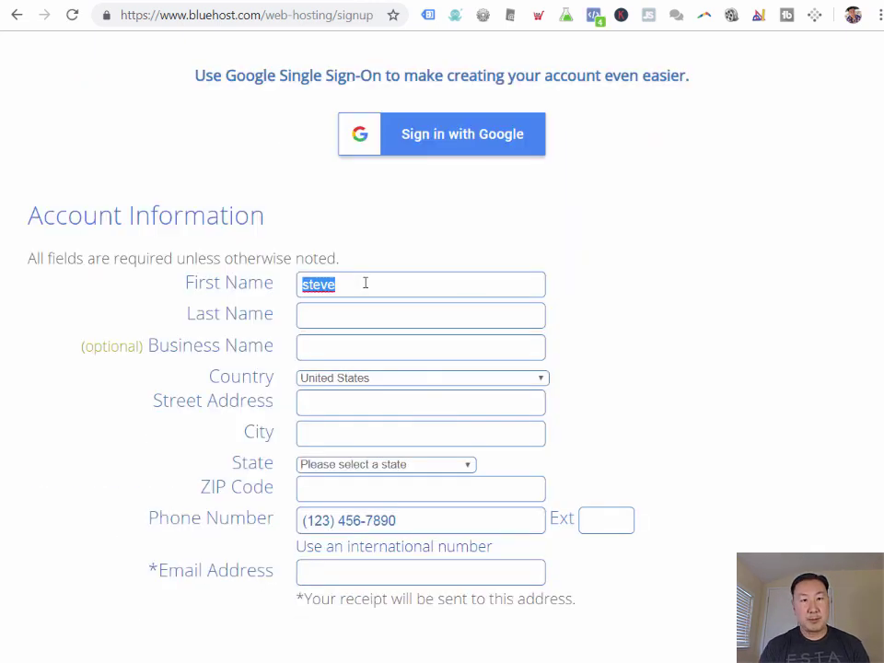
pyautogui.write('Steve')
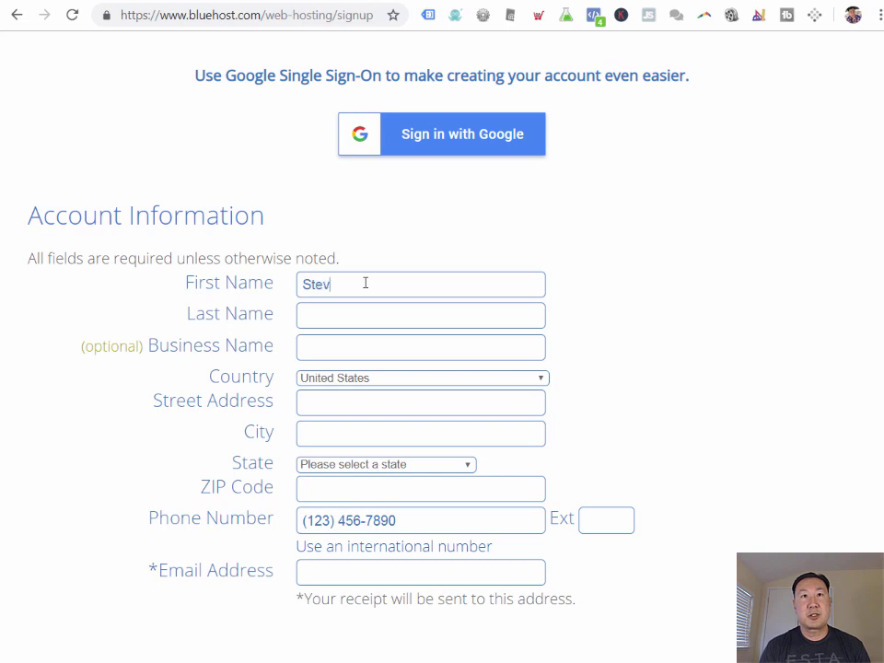
pyautogui.press('Tab')
pyautogui.write('Chou')
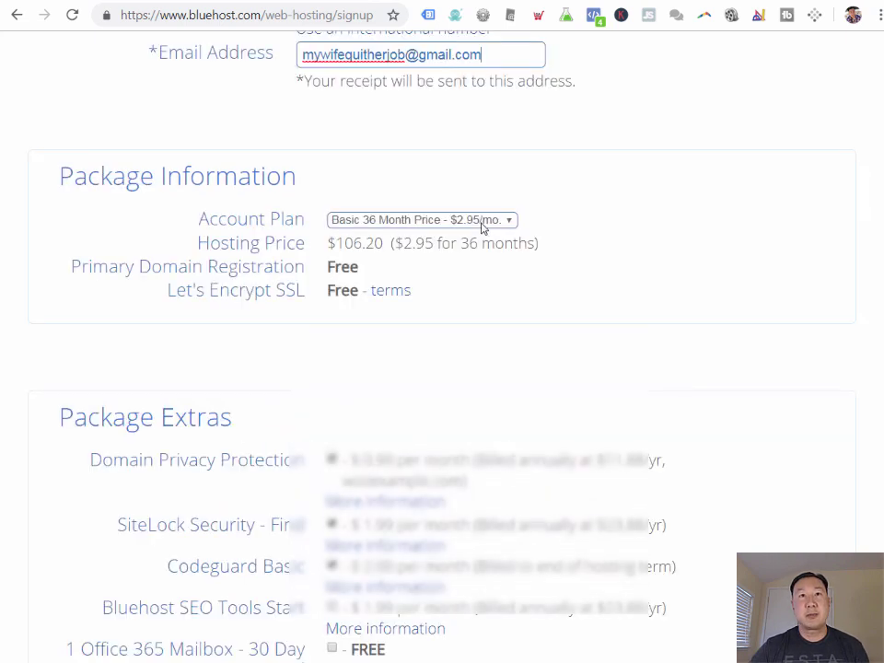
# Step: Uncheck Domain Privacy, SiteLock and Codeguard so the order total drops to $106.20
pyautogui.scroll(-3, 405, 291)
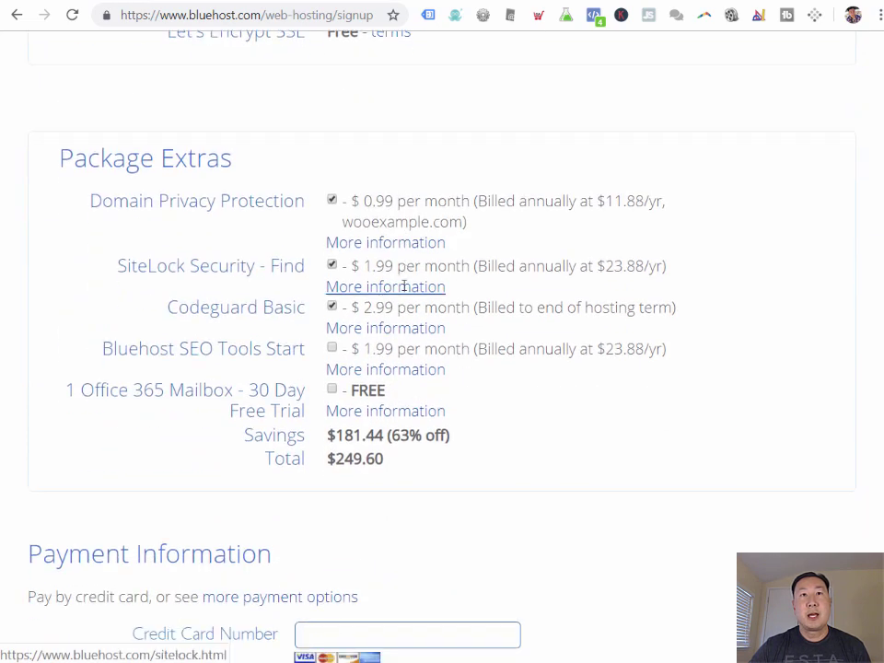
pyautogui.click(332, 200)
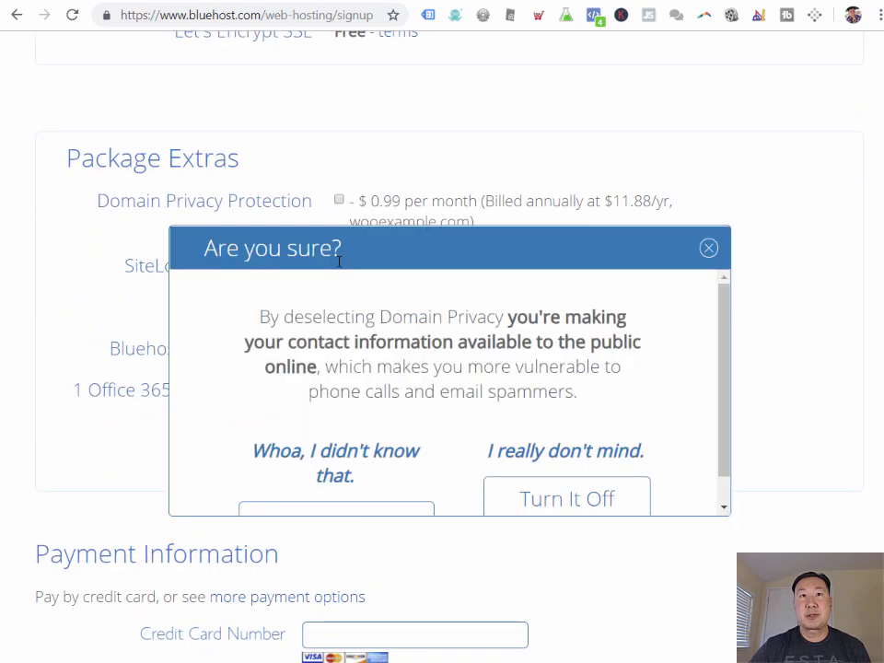
pyautogui.click(550, 505)
pyautogui.click(333, 264)
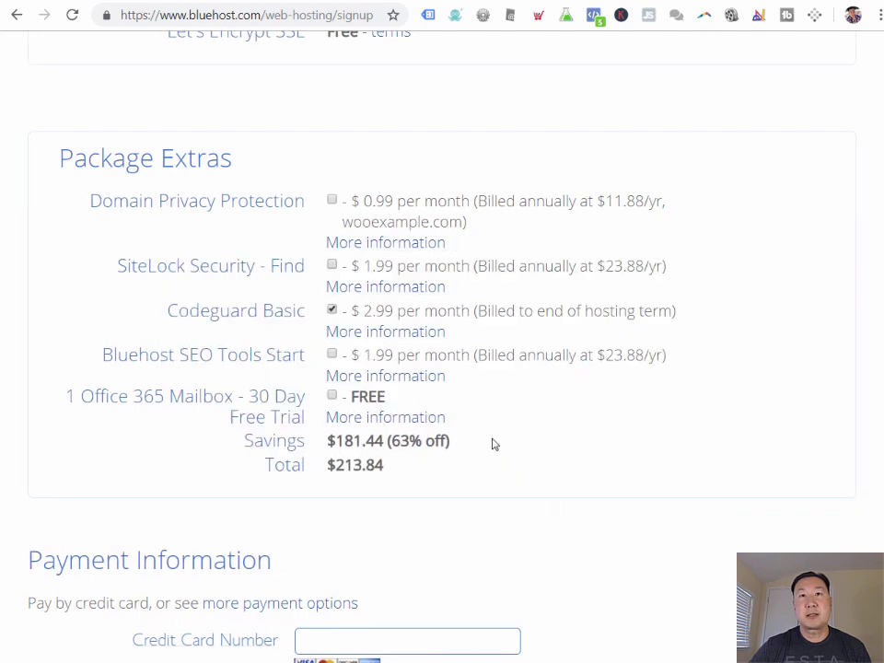
pyautogui.click(332, 312)
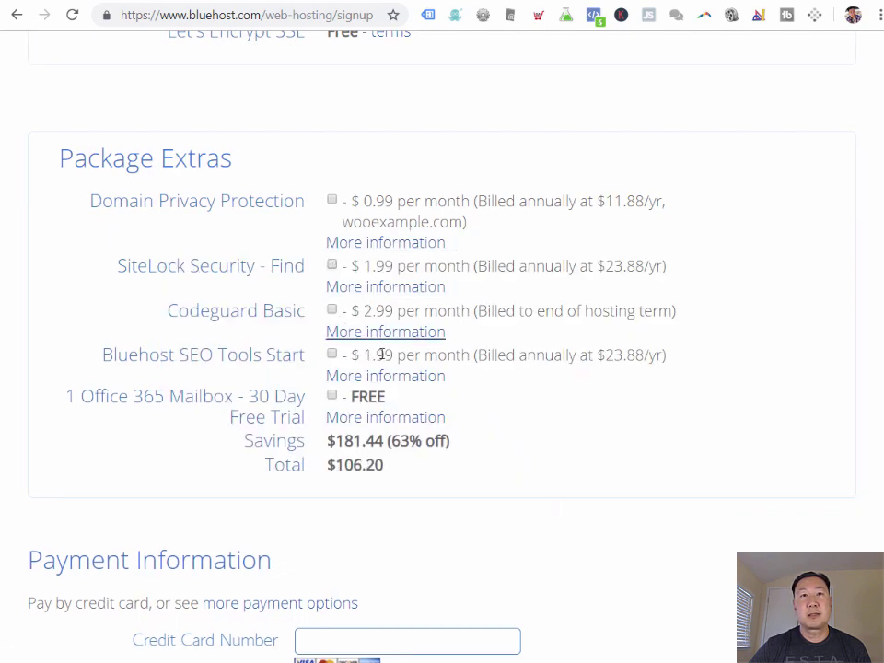
# Step: Enter the credit card details, accept the Terms of Service and submit the hosting order
pyautogui.scroll(-2, 438, 382)
pyautogui.scroll(-2, 438, 381)
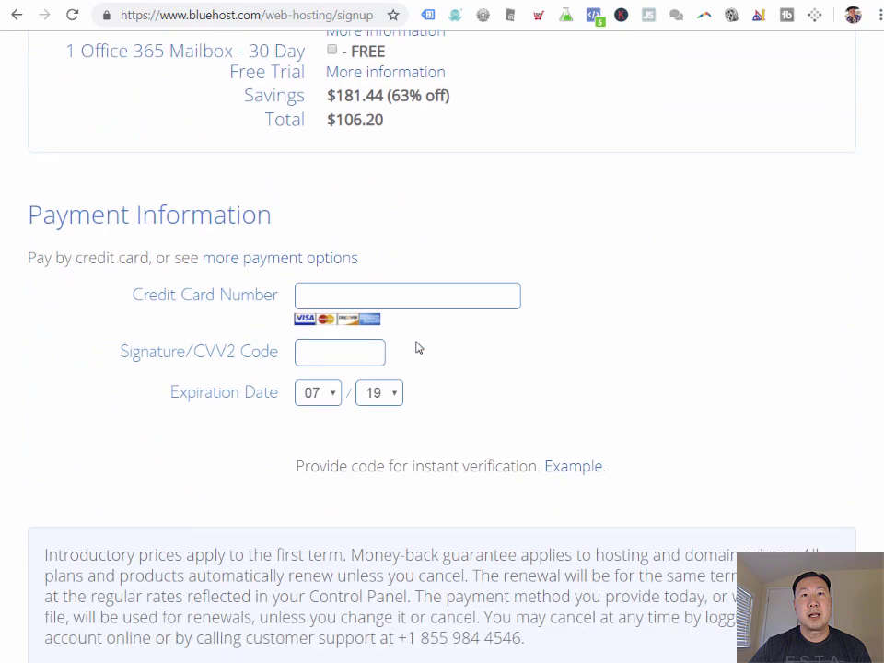
pyautogui.click(420, 293)
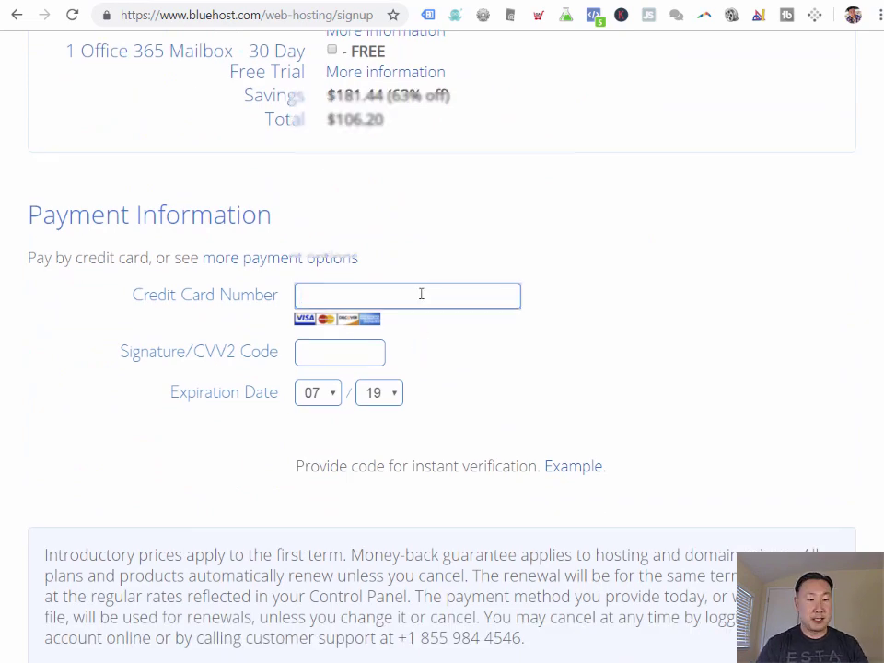
pyautogui.scroll(-2, 522, 420)
pyautogui.click(46, 515)
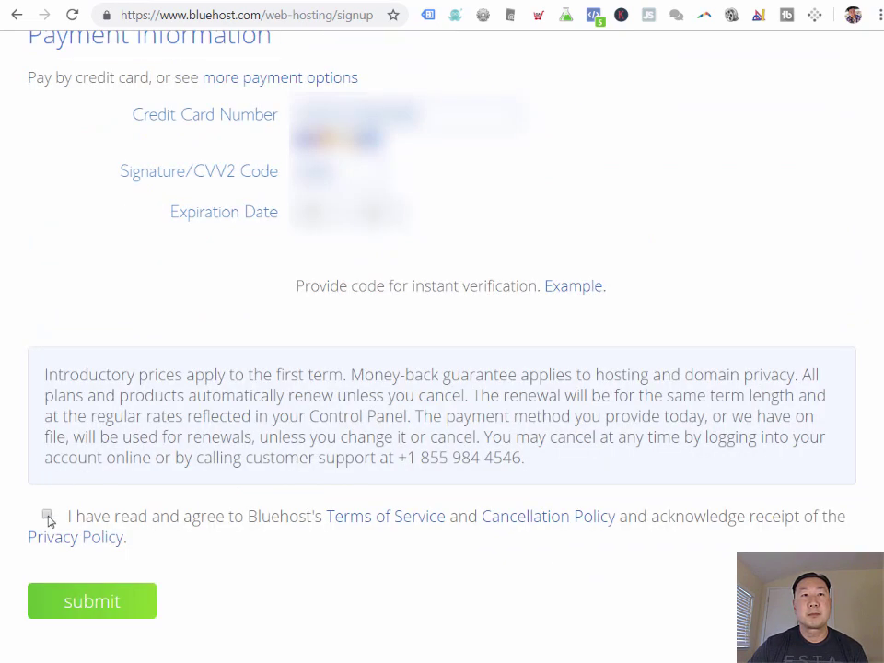
pyautogui.click(101, 614)
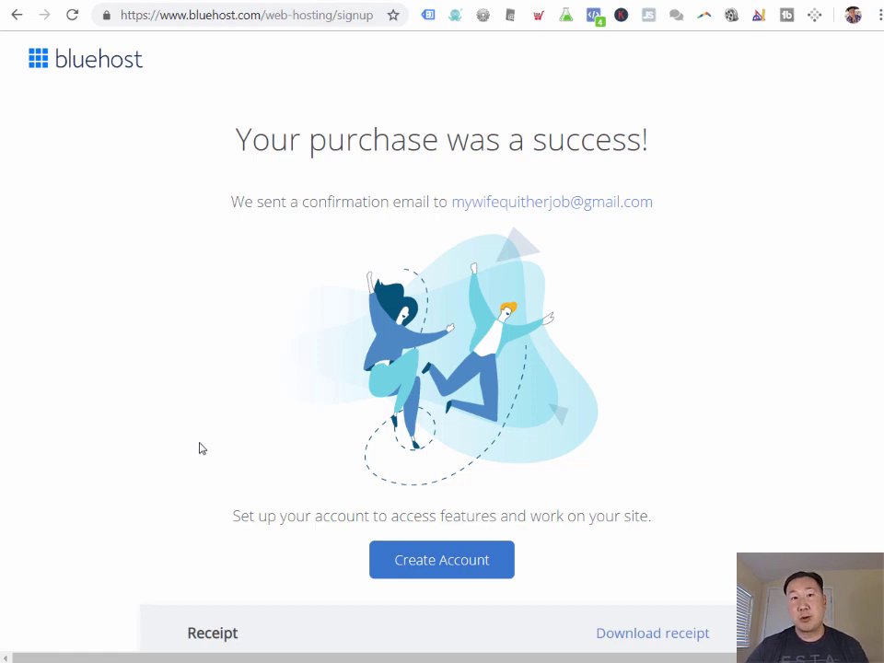
# Step: Create the account with a password, retyped to confirm, after accepting the privacy policy and terms
pyautogui.click(443, 562)
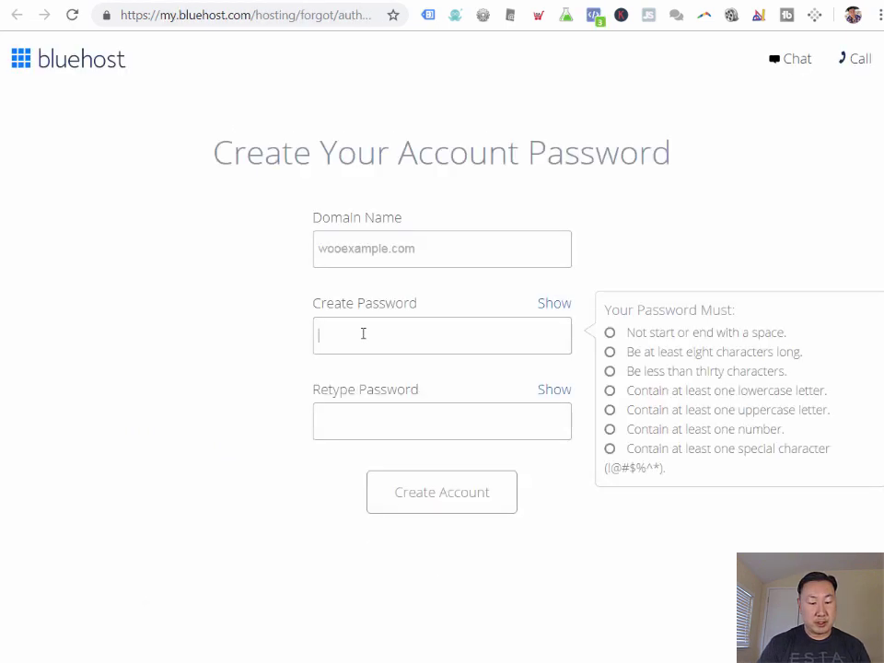
pyautogui.write('asdfghj')
pyautogui.press('BackSpace')
pyautogui.press('BackSpace')
pyautogui.press('BackSpace')
pyautogui.press('BackSpace')
pyautogui.press('BackSpace')
pyautogui.press('BackSpace')
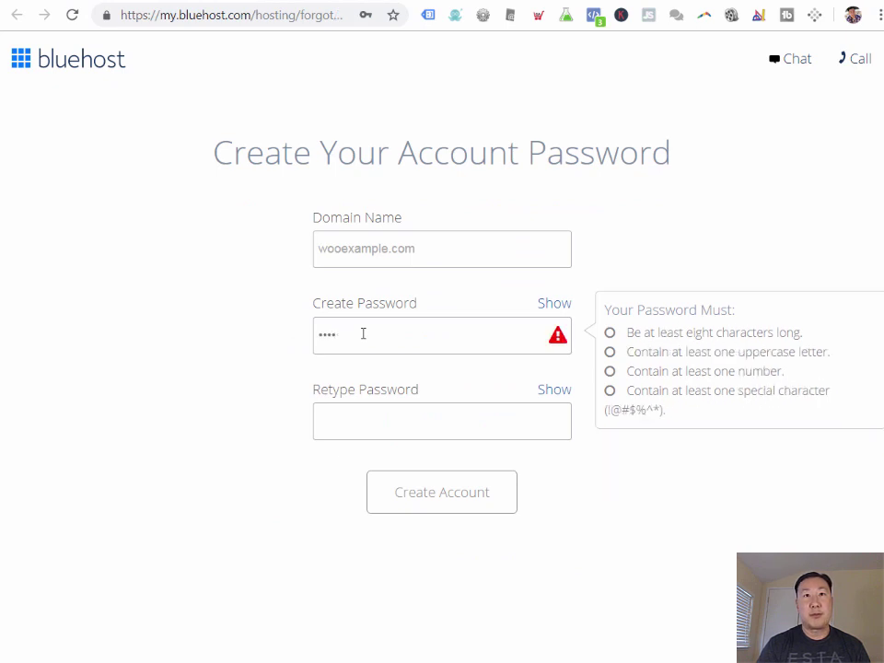
pyautogui.press('BackSpace')
pyautogui.write('asdfghj')
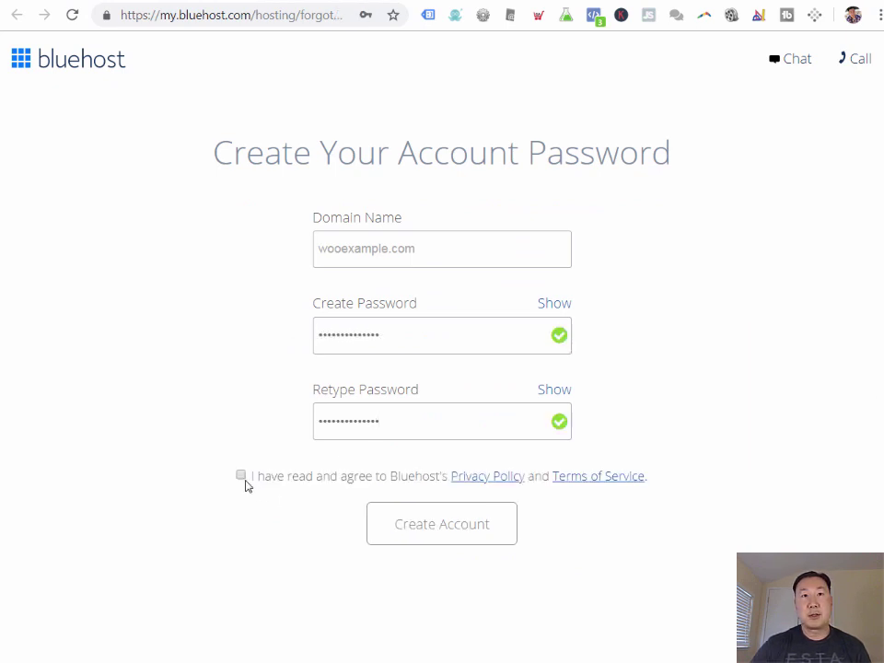
pyautogui.click(242, 475)
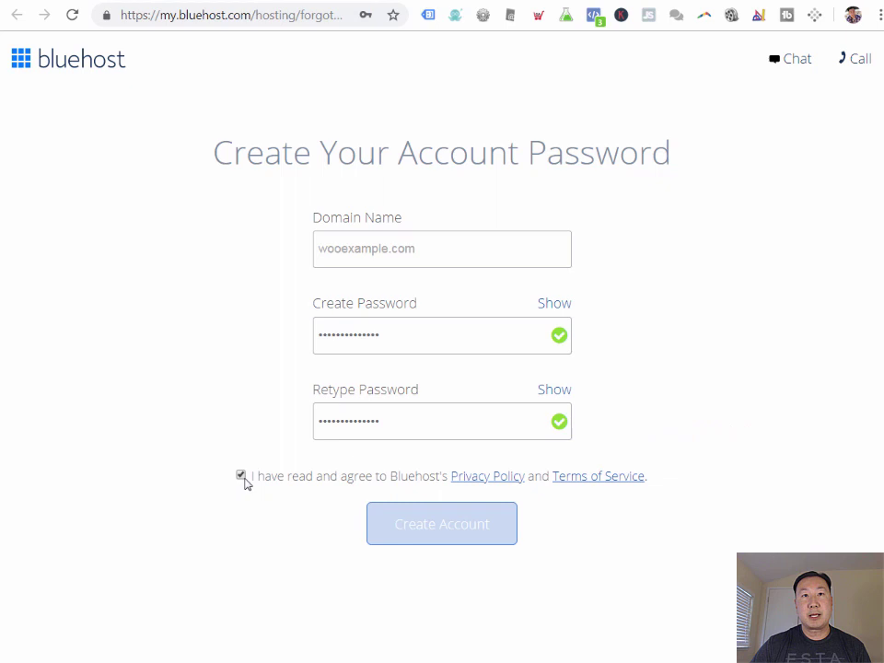
pyautogui.click(421, 525)
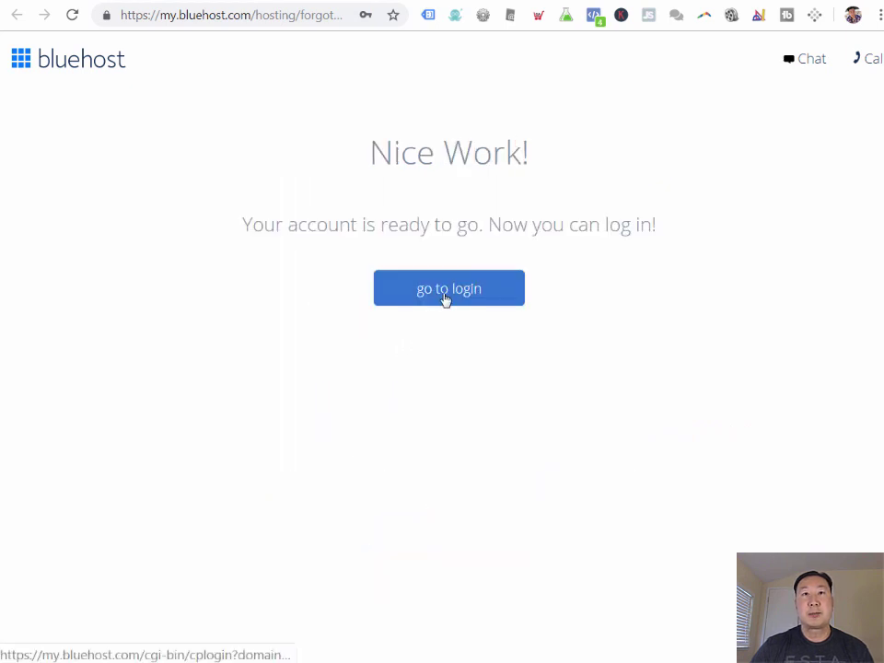
# Step: Go to the hosting login page and enter the account password
pyautogui.click(445, 299)
pyautogui.click(403, 389)
pyautogui.write('asd')
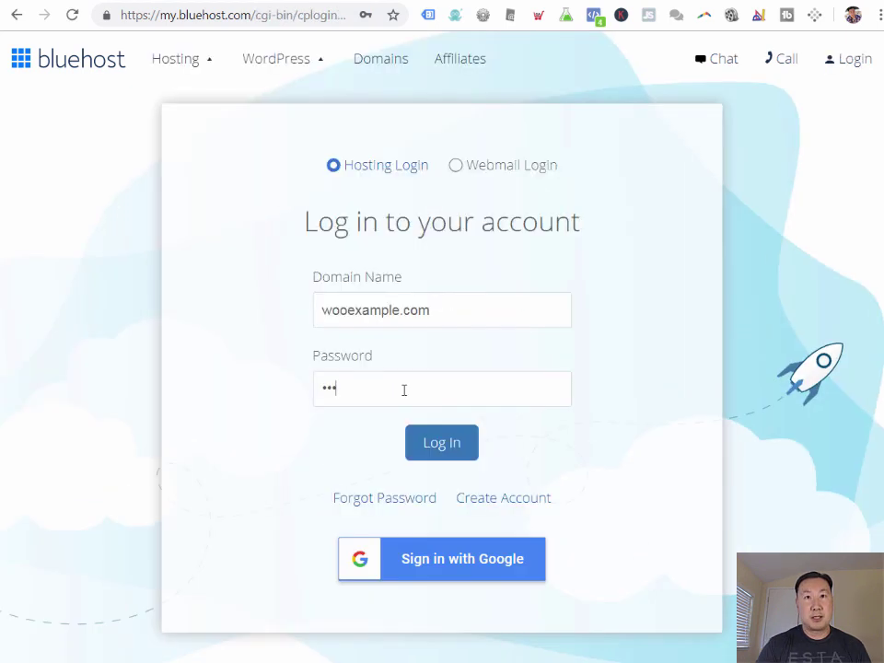
# Step: Log in, name the site 'Woo Example' ('How to install WooCommerce') and show blog posts on the home page
pyautogui.click(436, 451)
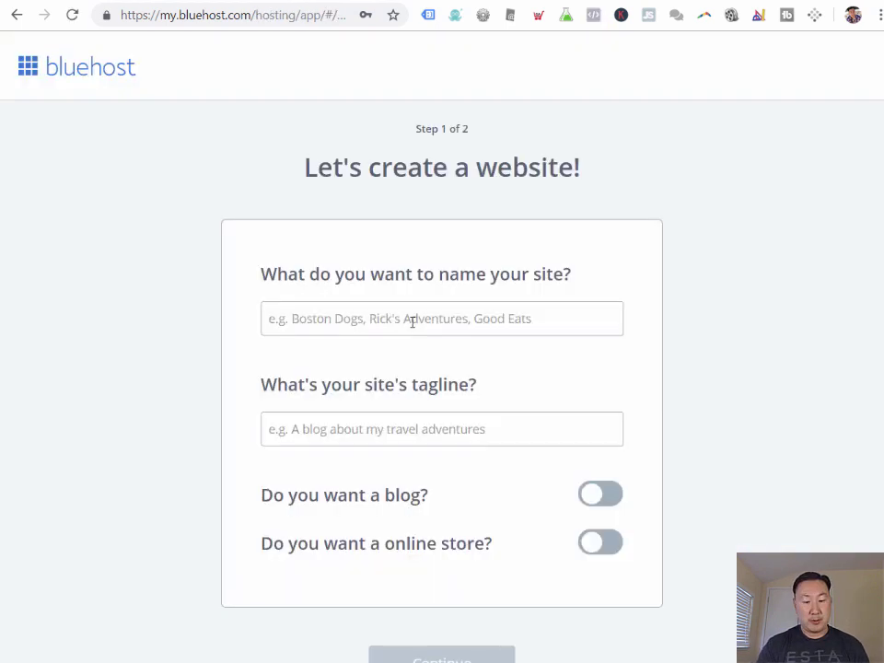
pyautogui.click(412, 318)
pyautogui.write('W')
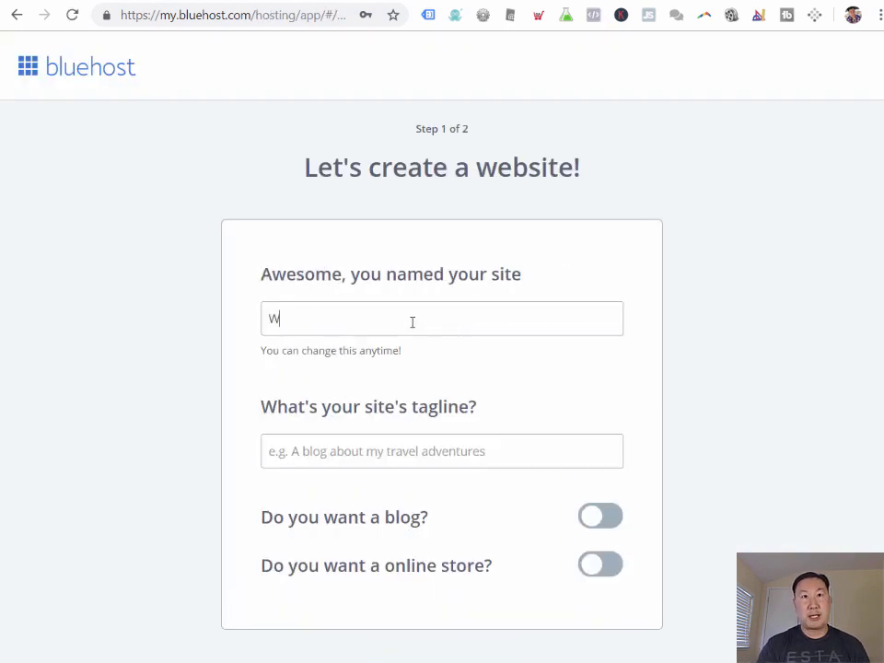
pyautogui.write('oo Example')
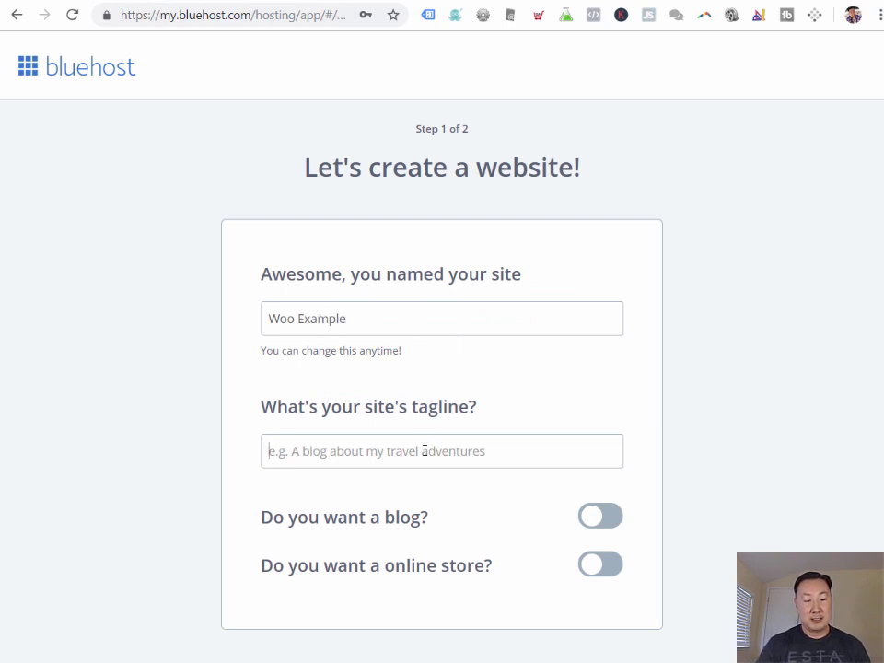
pyautogui.write('How to install WooCommerce')
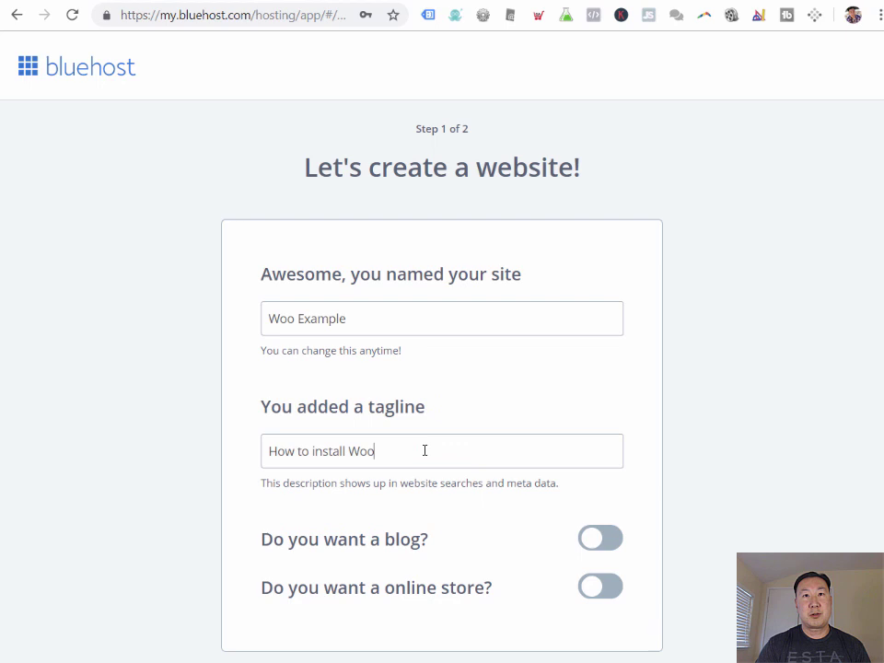
pyautogui.click(611, 543)
pyautogui.scroll(-2, 606, 584)
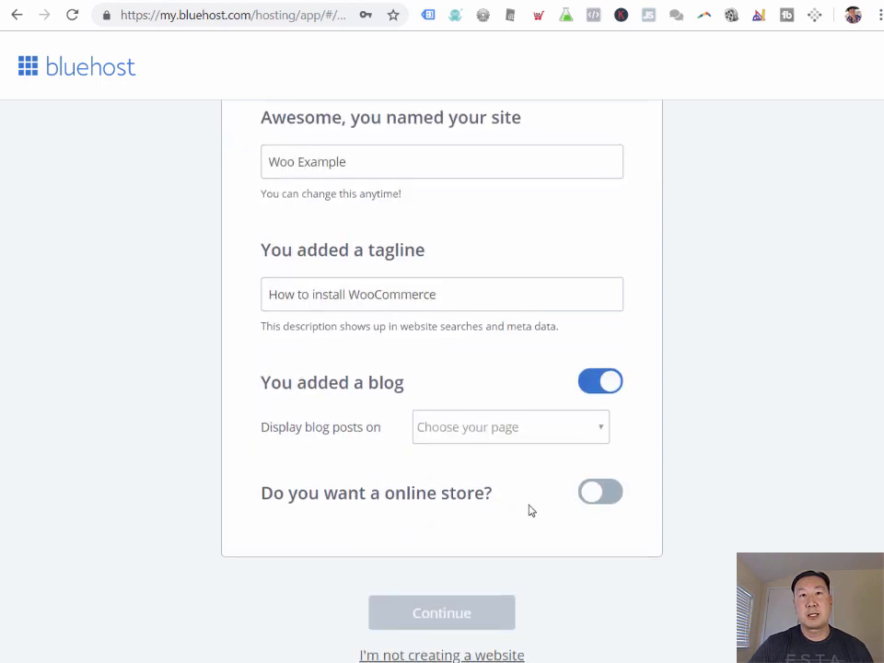
pyautogui.click(516, 430)
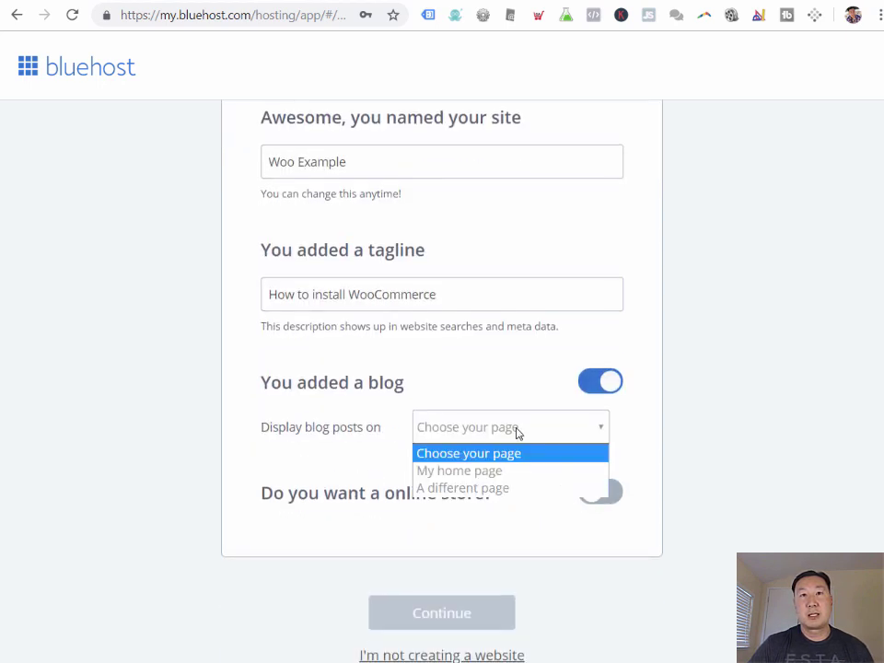
pyautogui.click(495, 475)
# Step: Add an online store, rate website-building comfort as 'a little' and proceed to themes
pyautogui.click(619, 499)
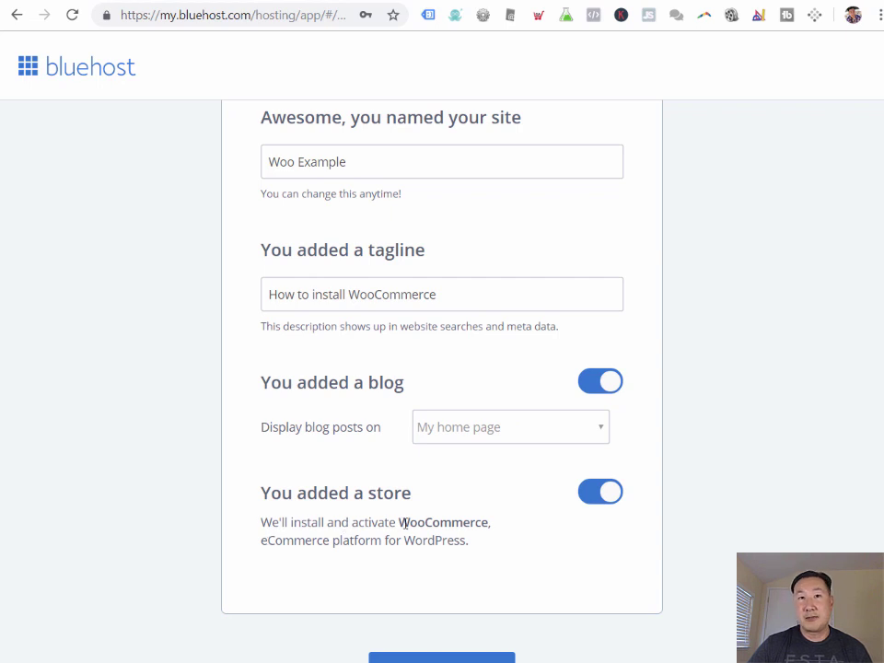
pyautogui.scroll(-1, 365, 518)
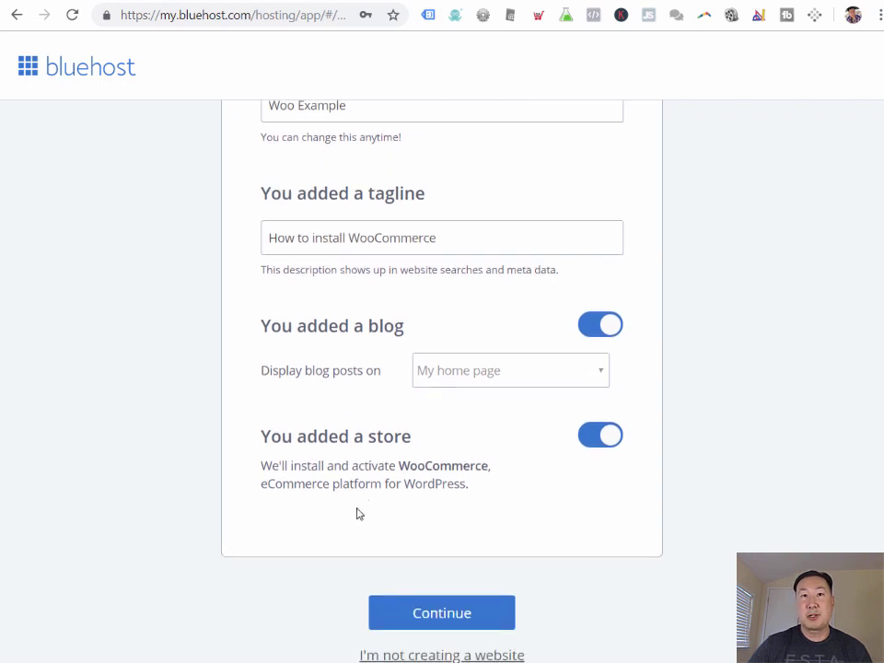
pyautogui.click(416, 612)
pyautogui.scroll(-3, 302, 456)
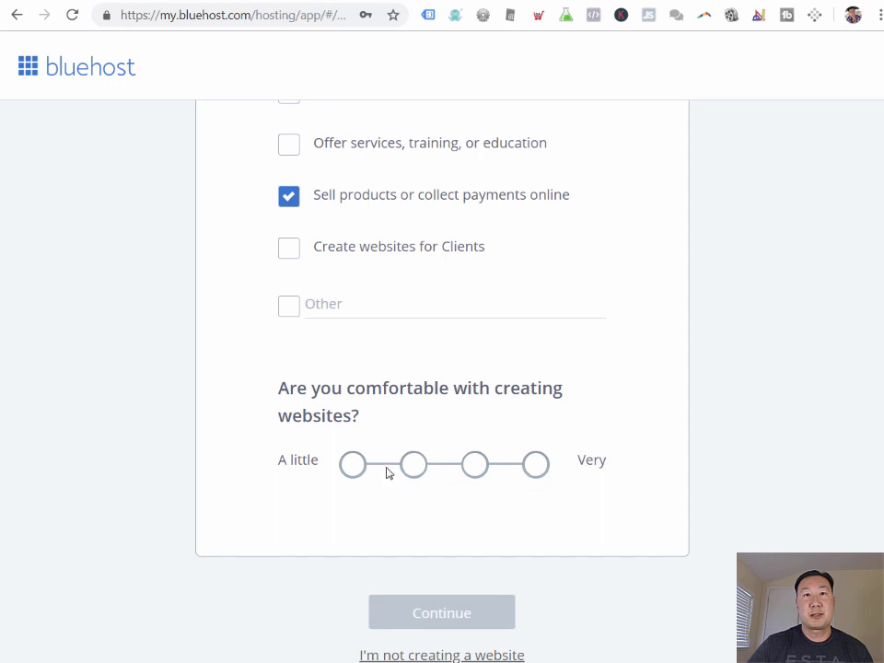
pyautogui.click(355, 466)
pyautogui.click(437, 613)
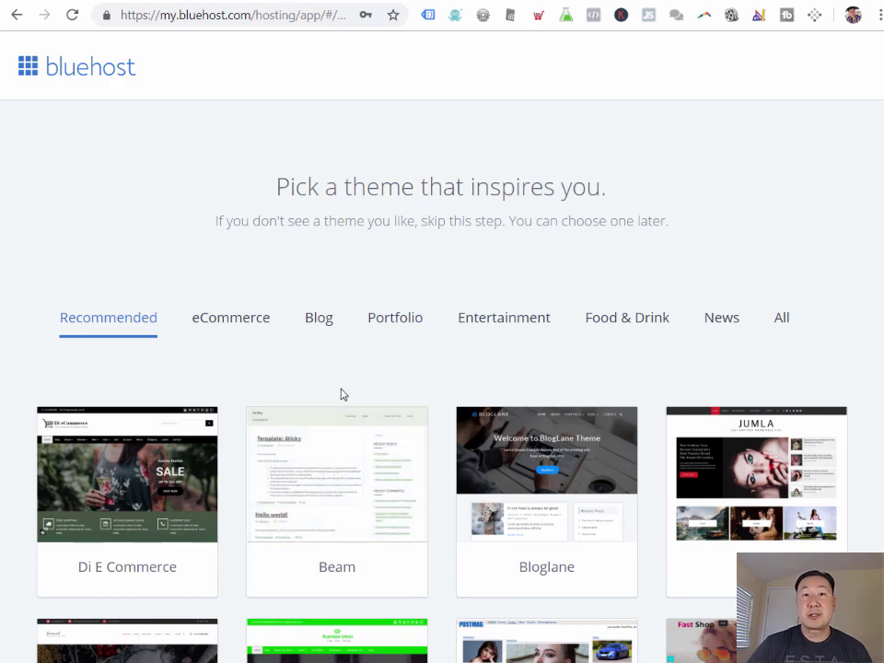
# Step: Filter to eCommerce themes and use Zigcy Cosmetics, starting the WordPress install
pyautogui.scroll(-2, 340, 394)
pyautogui.scroll(2, 340, 387)
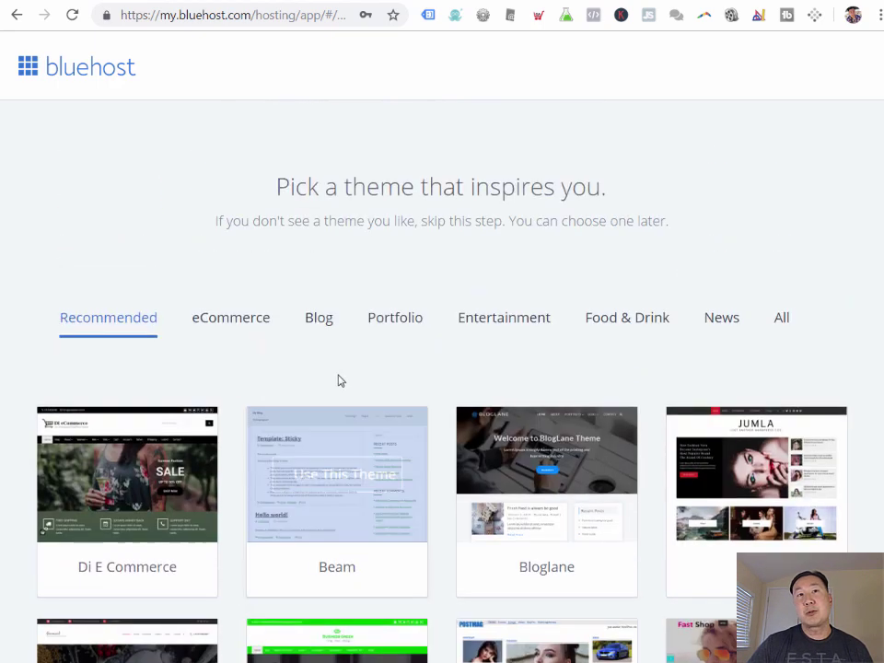
pyautogui.click(244, 326)
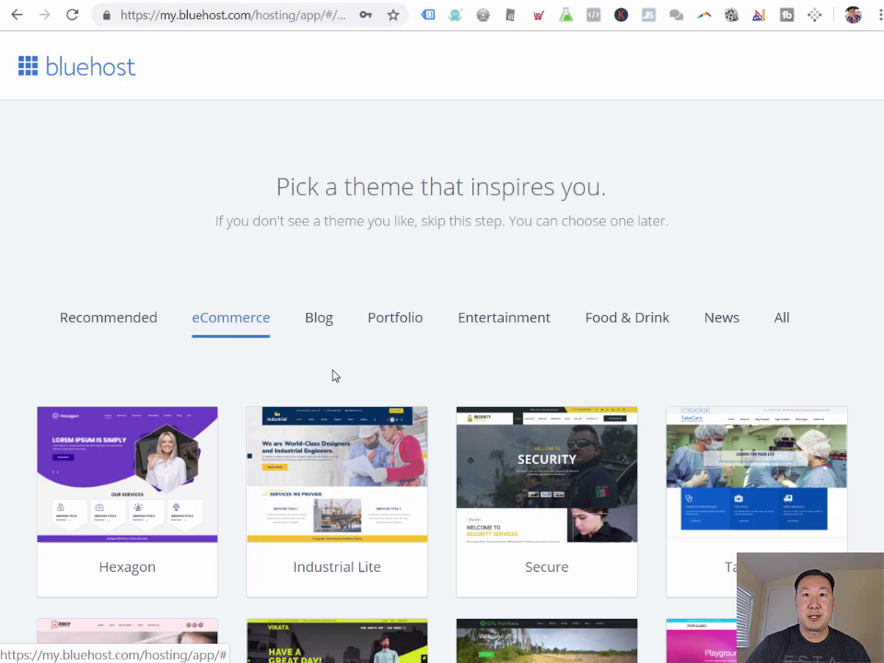
pyautogui.scroll(-1, 333, 378)
pyautogui.scroll(-3, 334, 378)
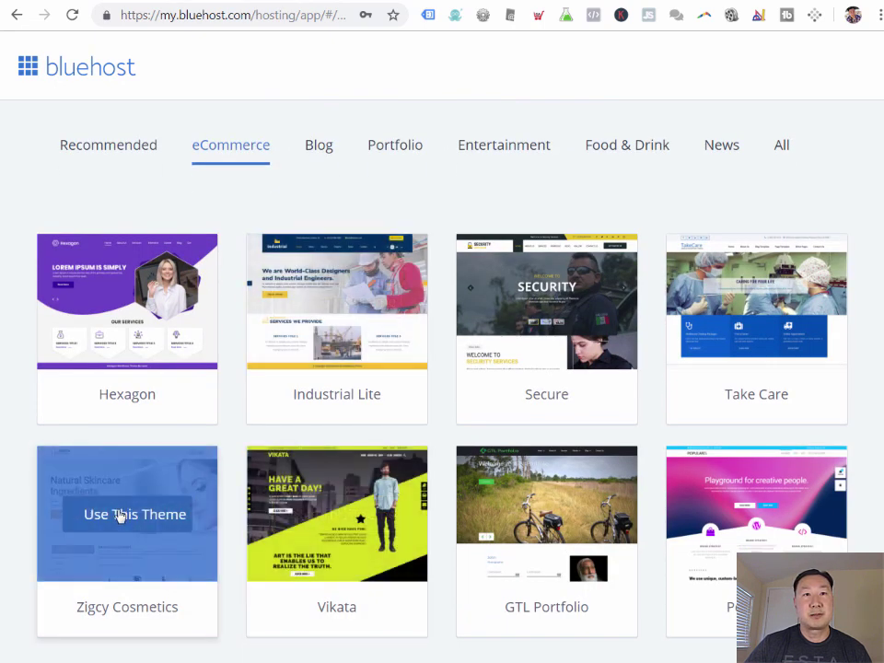
pyautogui.click(119, 515)
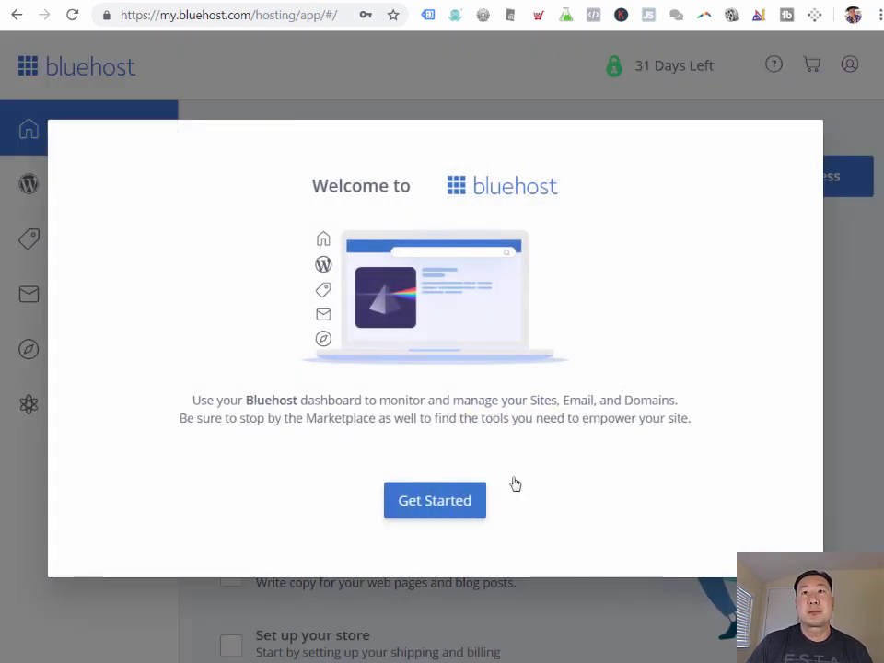
# Step: Dismiss the welcome screen and turn off domain privacy with the No Charge option
pyautogui.click(483, 501)
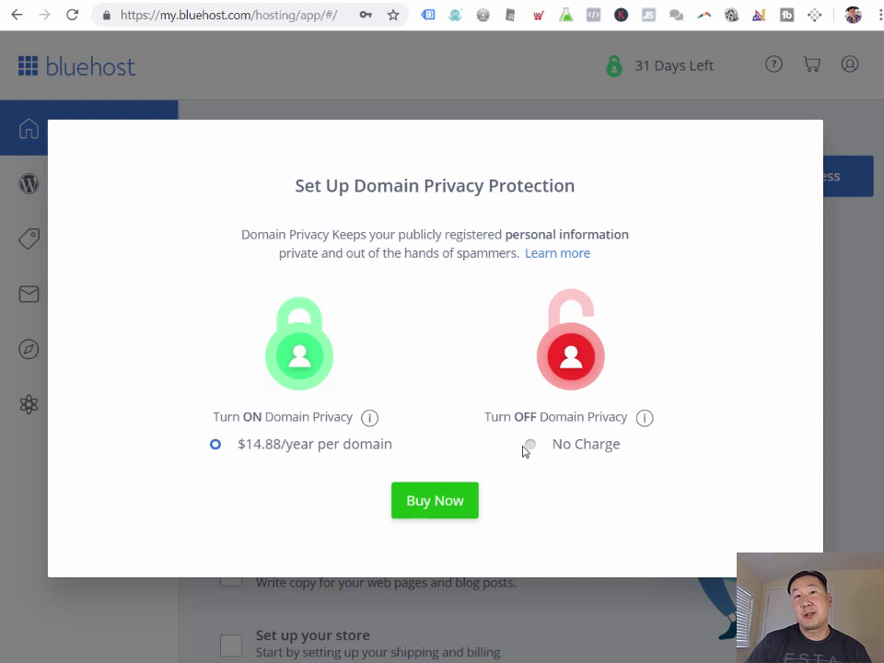
pyautogui.click(531, 447)
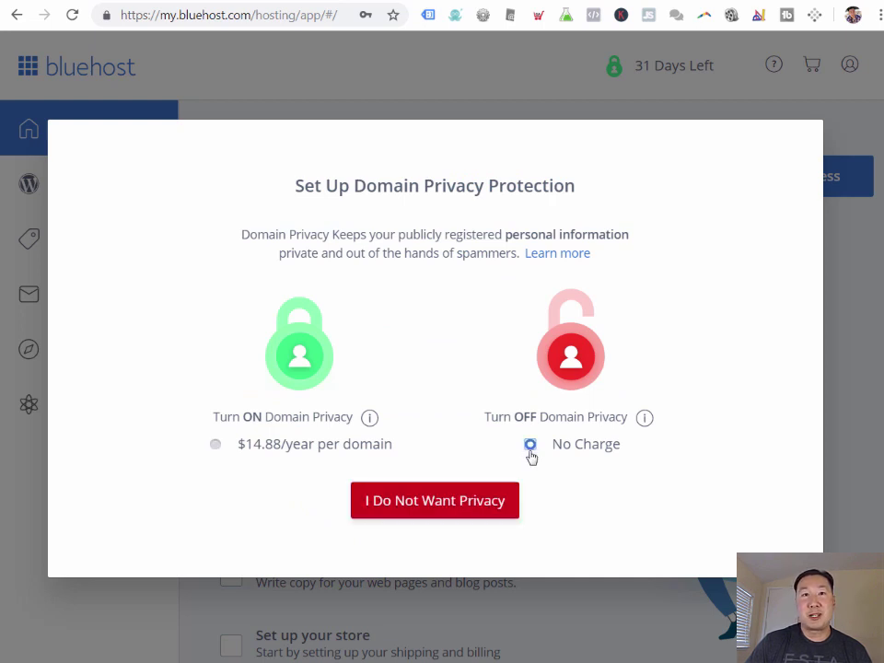
pyautogui.click(442, 505)
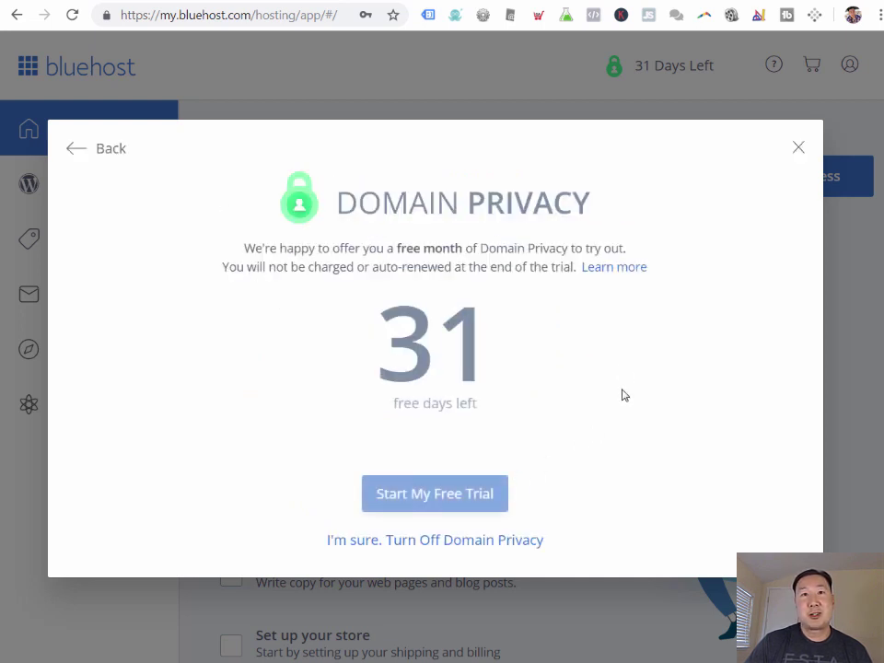
pyautogui.click(508, 541)
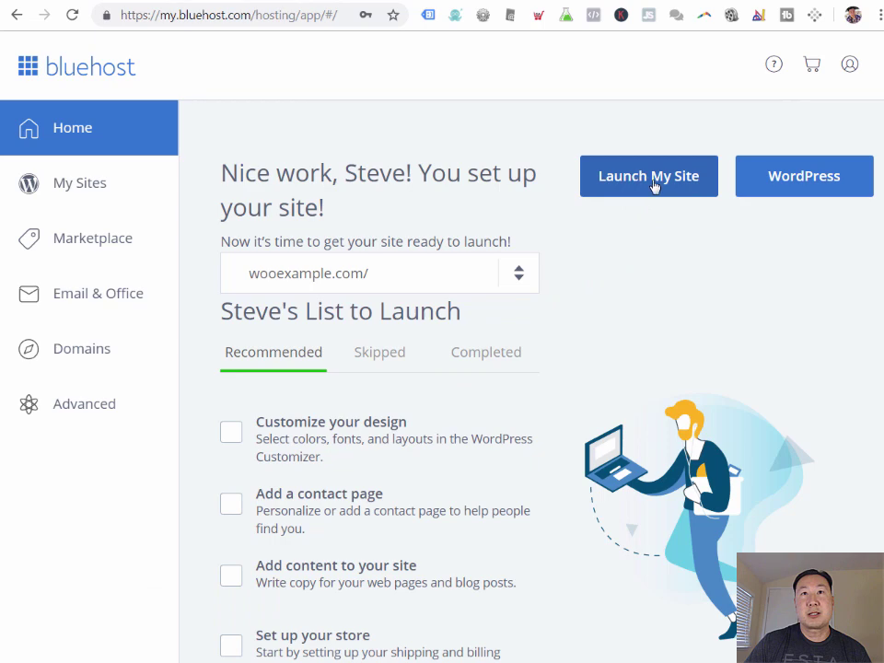
# Step: Launch wooexample.com despite unfinished tasks and close the congratulations message
pyautogui.click(646, 188)
pyautogui.scroll(-3, 532, 250)
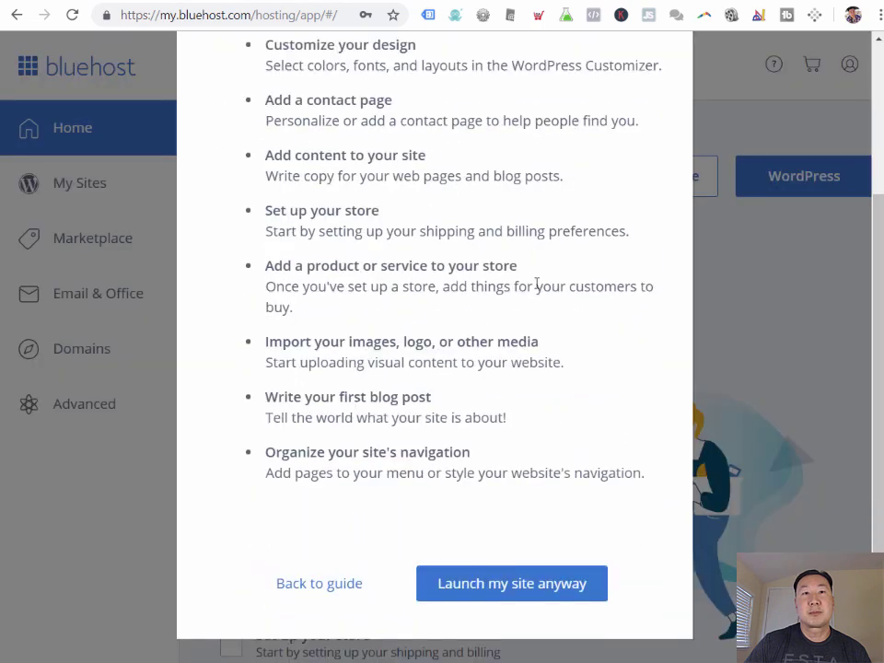
pyautogui.click(528, 585)
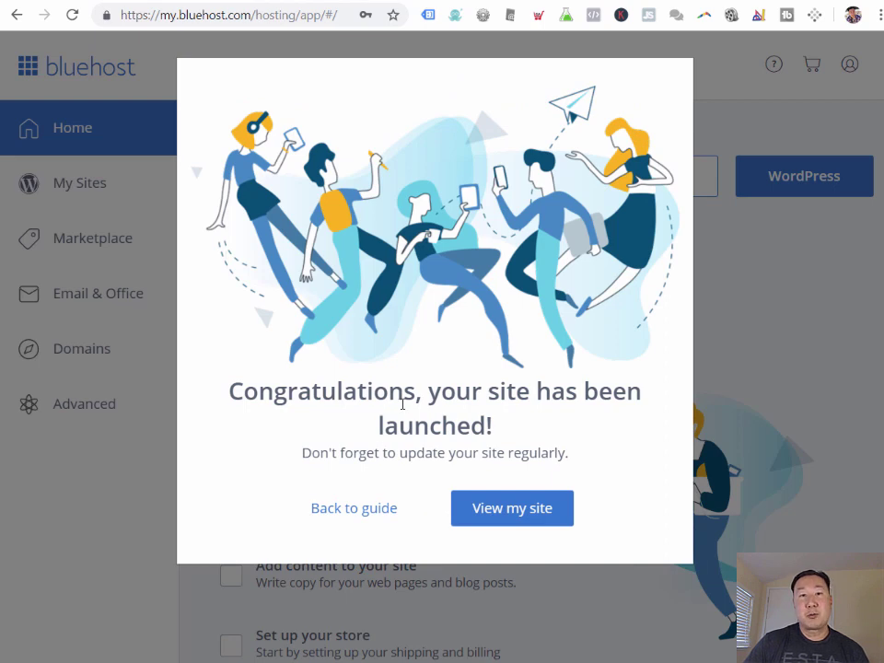
pyautogui.click(499, 517)
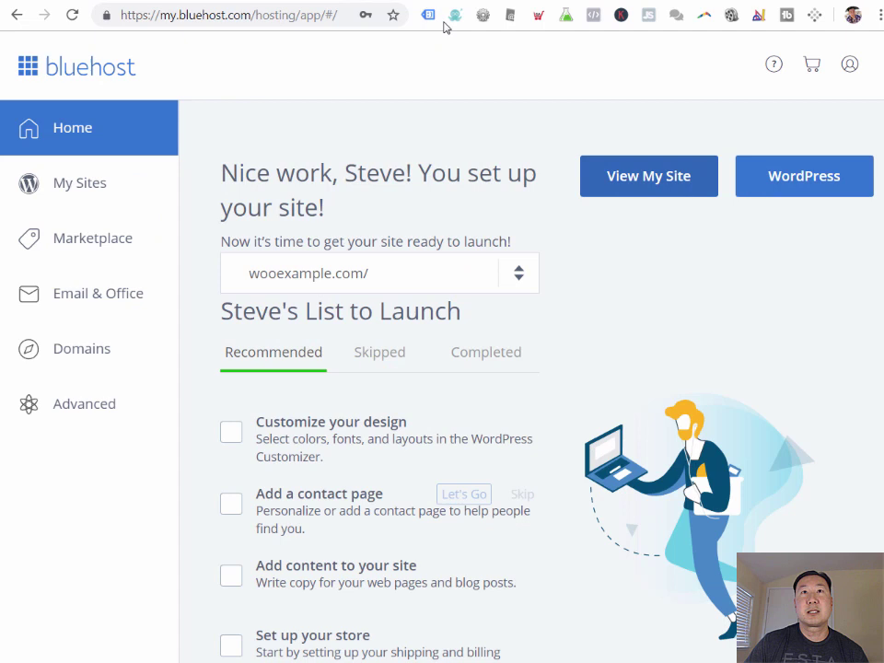
# Step: Open the WordPress admin from Bluehost and scroll the dashboard to the WooCommerce setup wizard
pyautogui.click(813, 189)
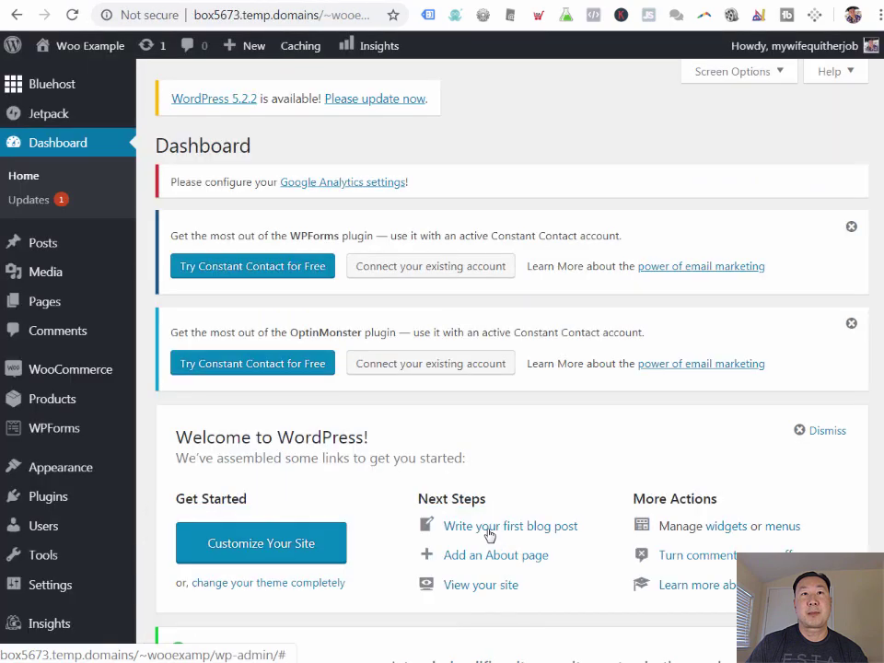
pyautogui.scroll(-2, 444, 418)
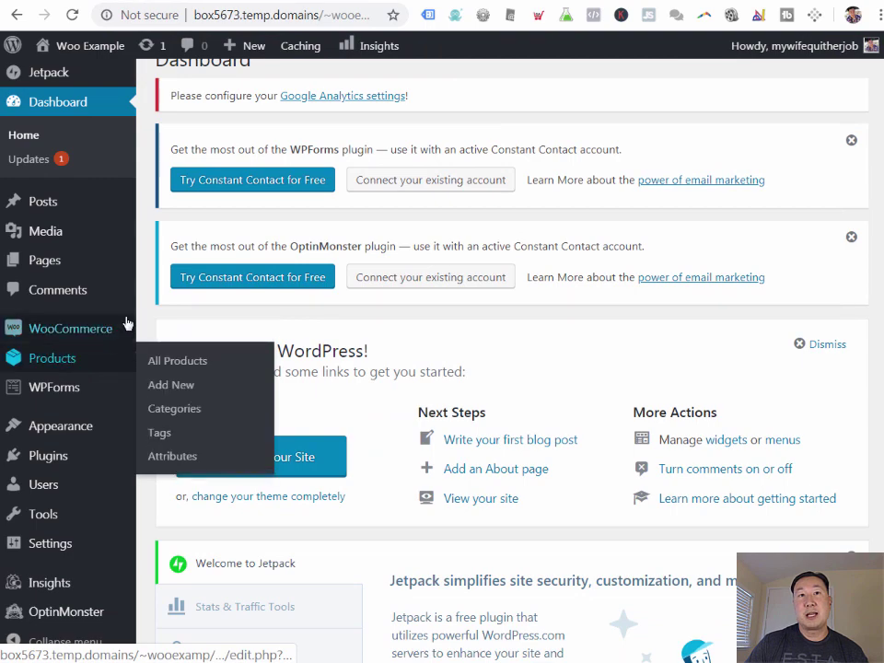
pyautogui.scroll(-3, 339, 269)
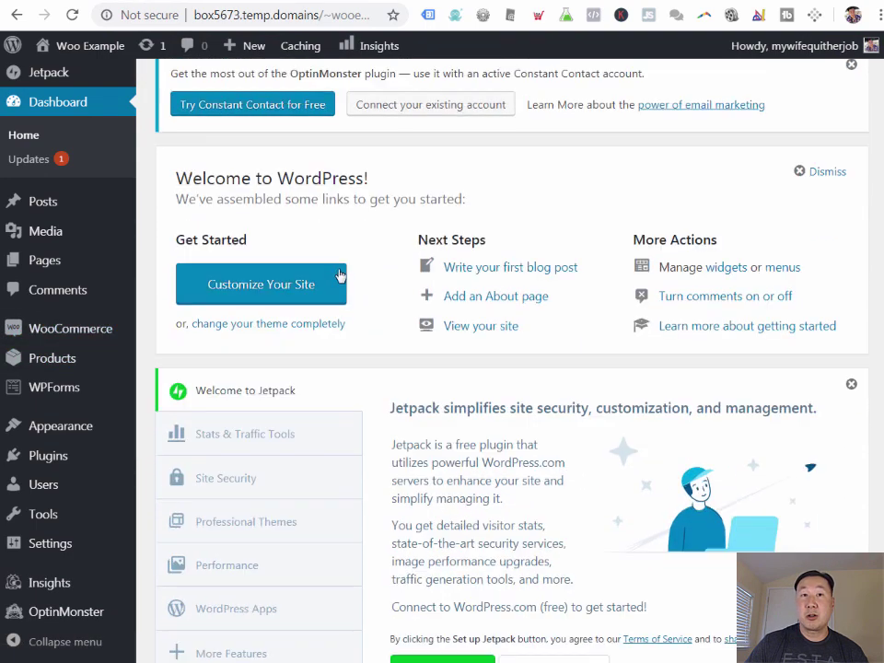
pyautogui.scroll(-3, 338, 275)
pyautogui.scroll(8, 336, 280)
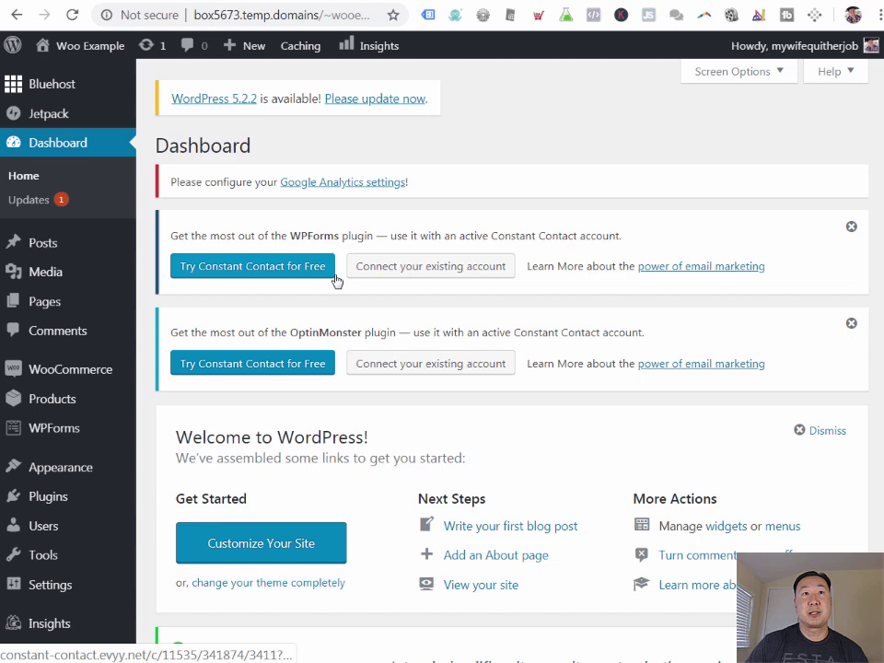
pyautogui.scroll(-10, 248, 372)
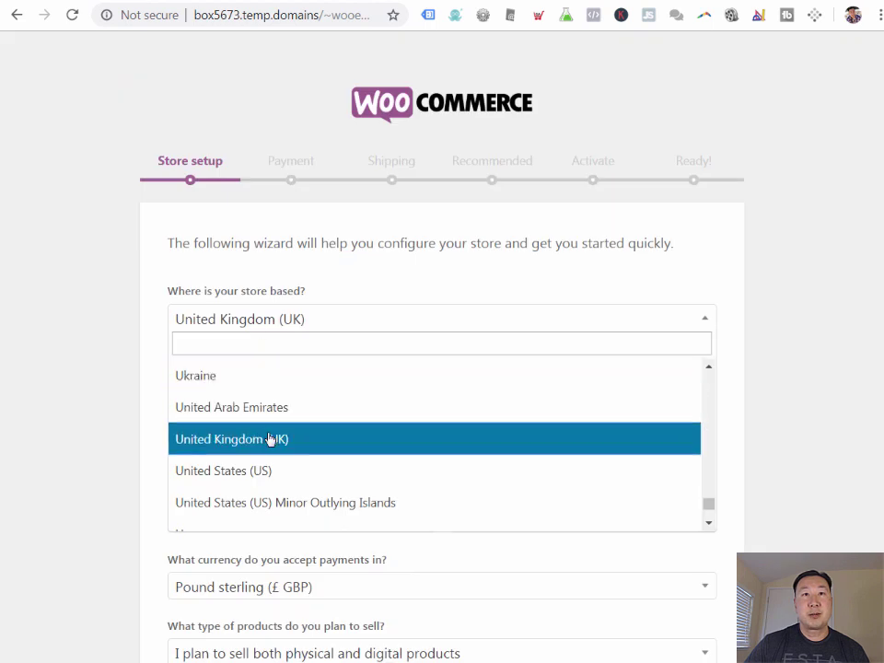
# Step: Set the store country to United States (US), enter the street address and city, and opt out of usage tracking
pyautogui.click(270, 471)
pyautogui.click(240, 382)
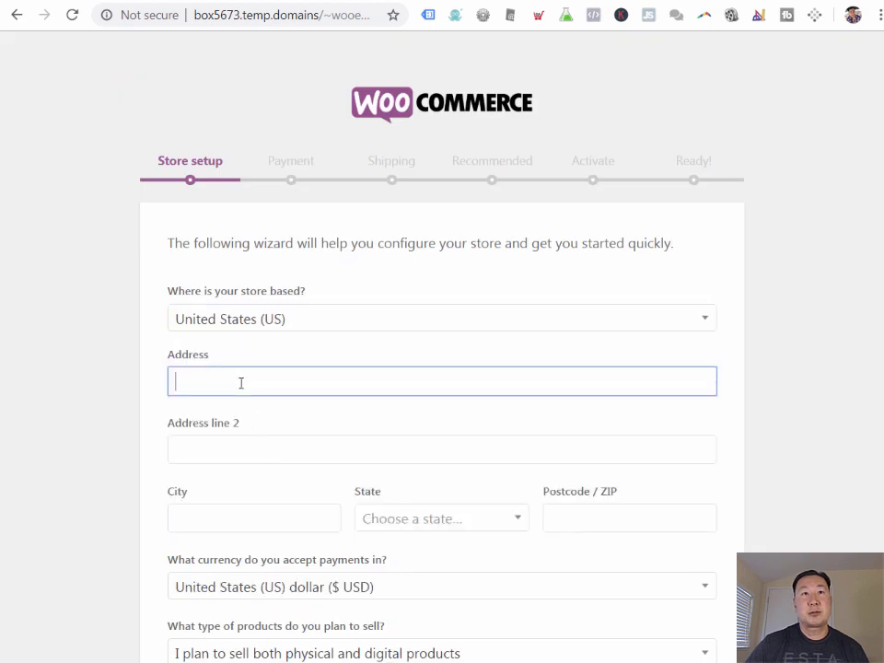
pyautogui.write('5')
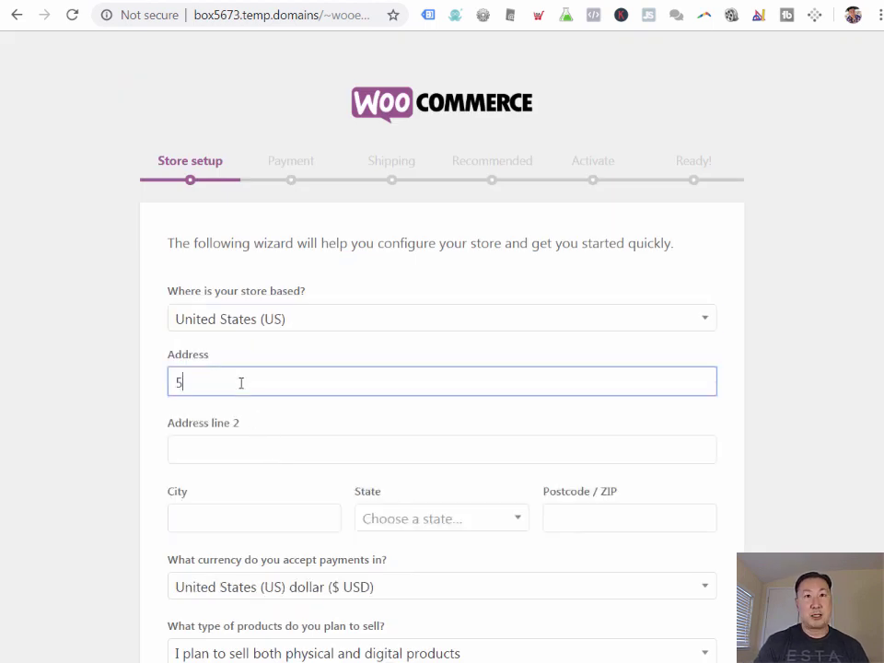
pyautogui.write('55 Fake Addr')
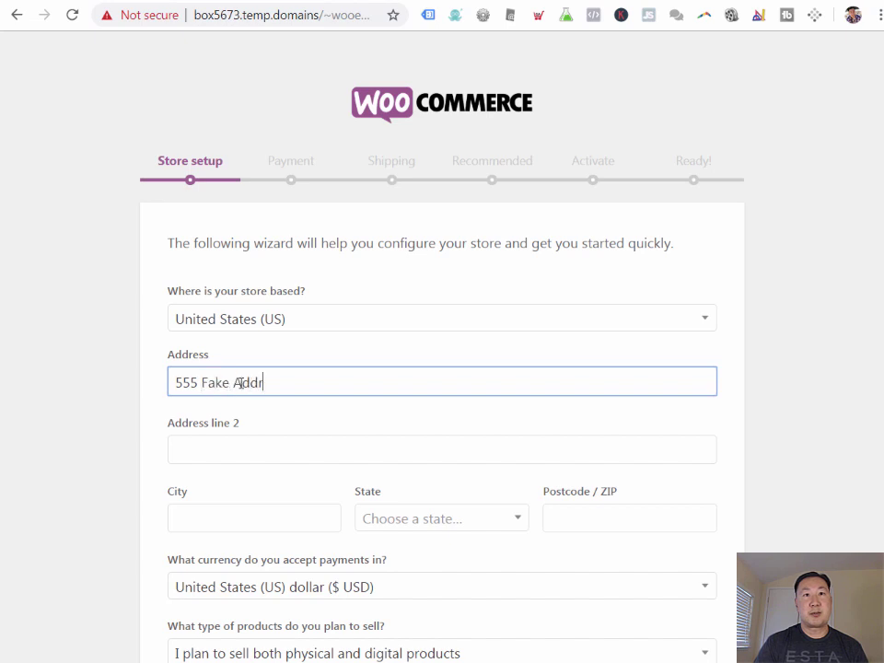
pyautogui.press('Tab')
pyautogui.press('Tab')
pyautogui.write('Potom')
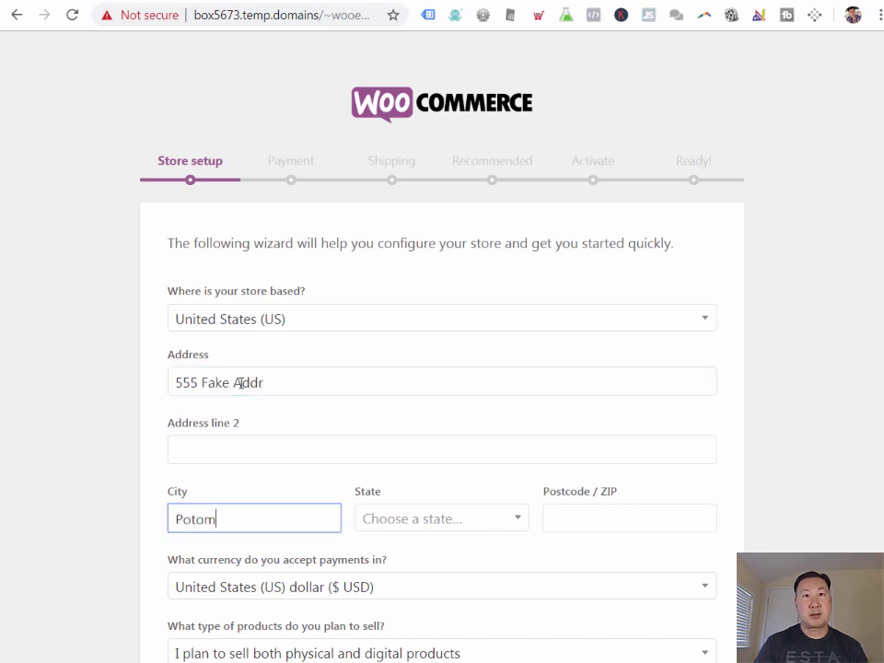
pyautogui.write('ac')
pyautogui.press('Tab')
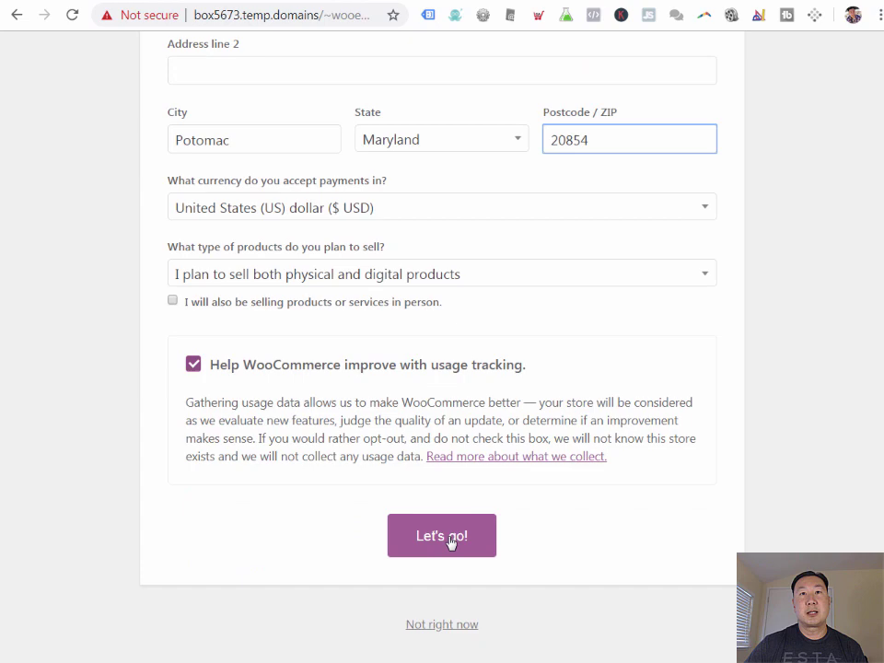
pyautogui.click(193, 364)
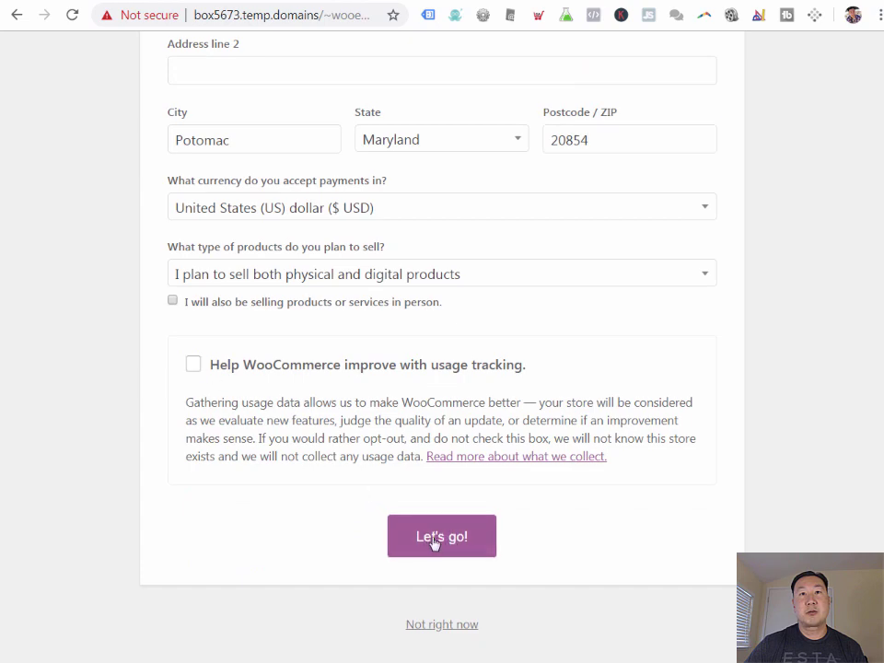
pyautogui.click(435, 541)
# Step: Enable PayPal alongside Stripe, turn off automatic account setup for both, and continue
pyautogui.scroll(-2, 502, 409)
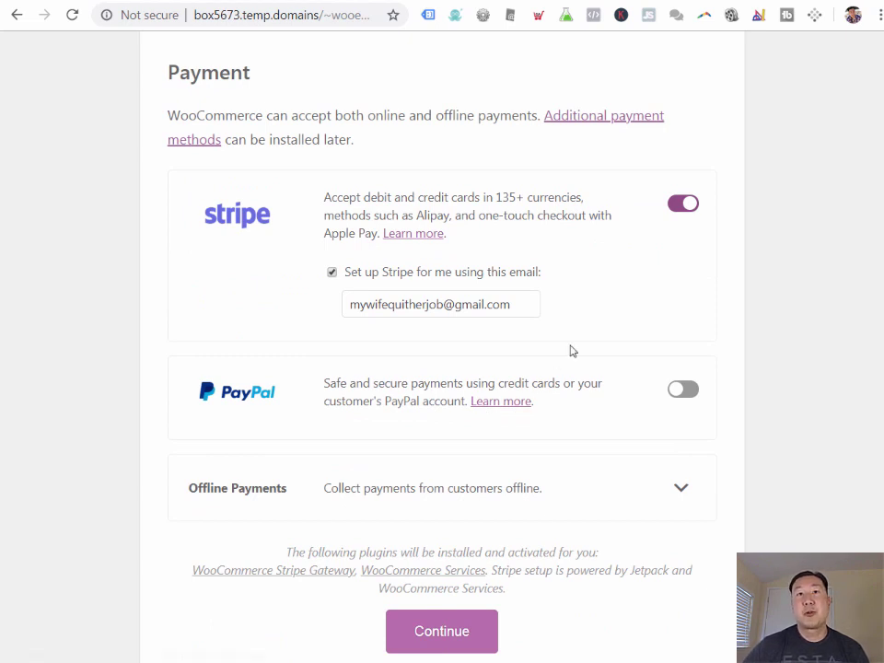
pyautogui.click(331, 273)
pyautogui.click(691, 391)
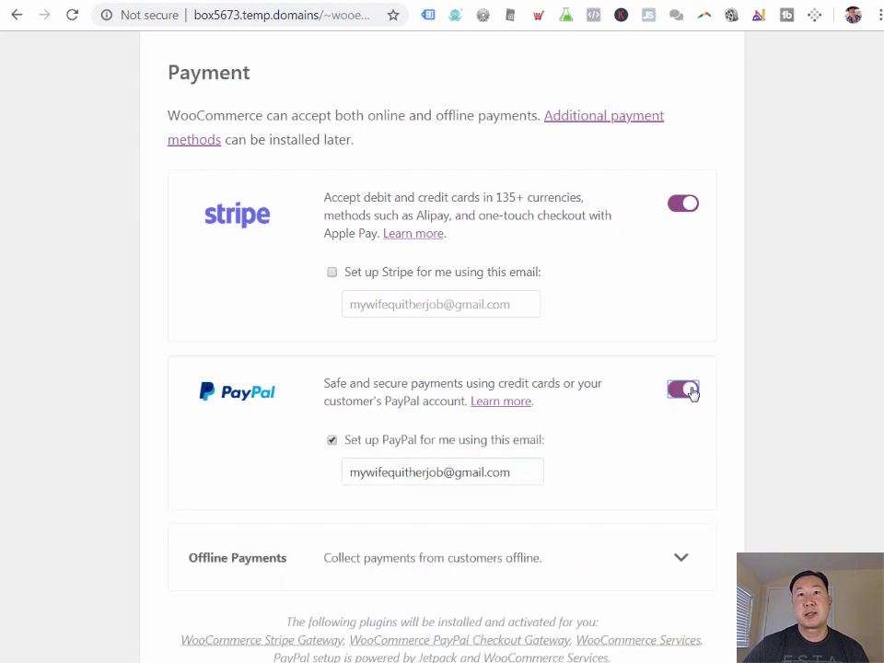
pyautogui.click(334, 441)
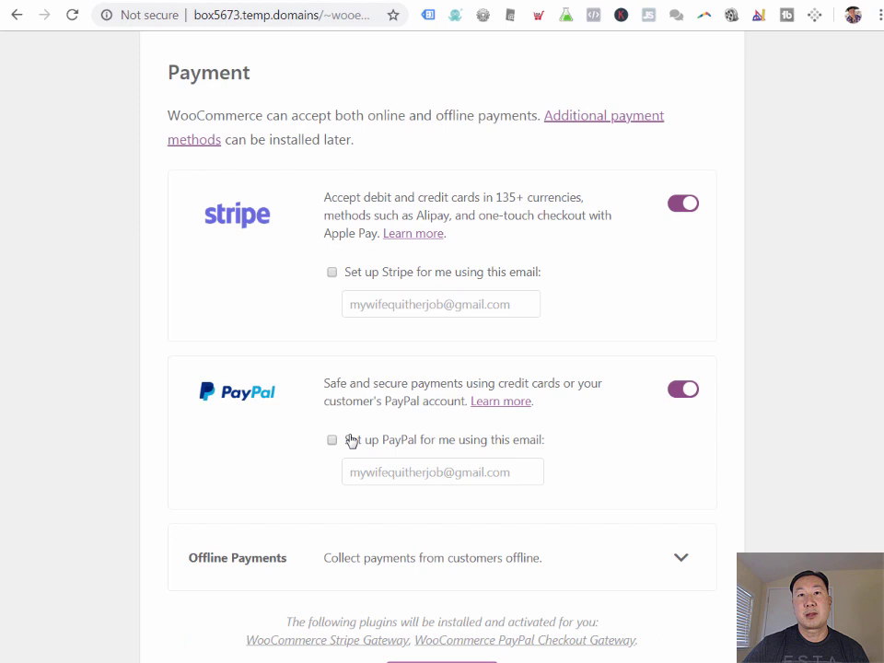
pyautogui.scroll(-1, 361, 450)
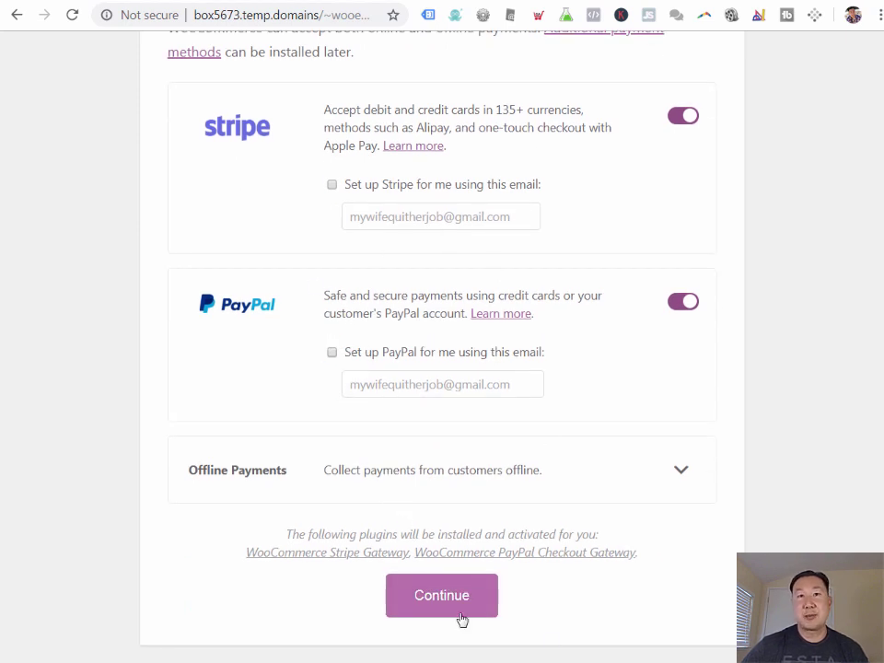
pyautogui.click(432, 596)
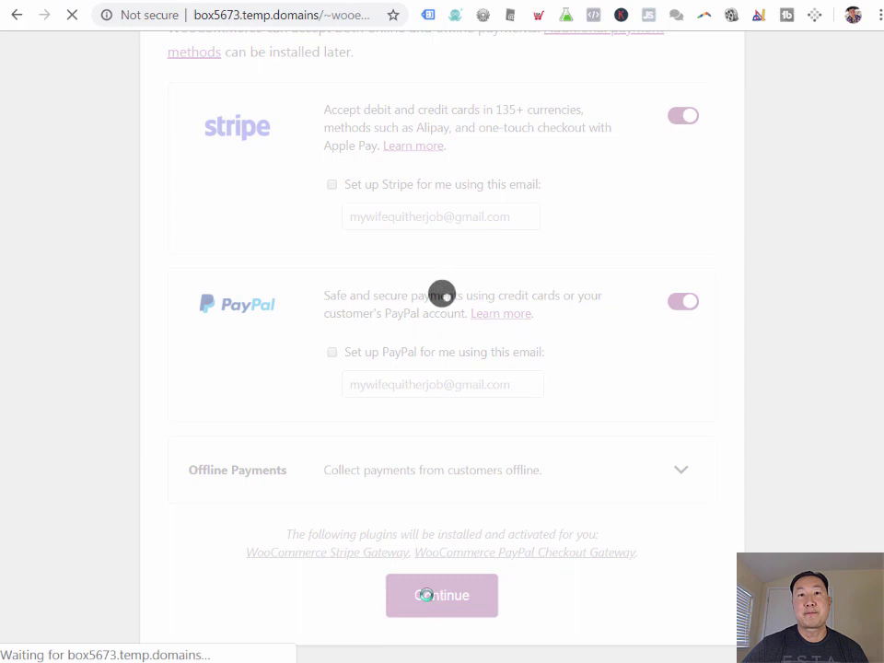
# Step: Set a flat shipping rate of 5 for the United States and for all other locations
pyautogui.click(380, 401)
pyautogui.write('5')
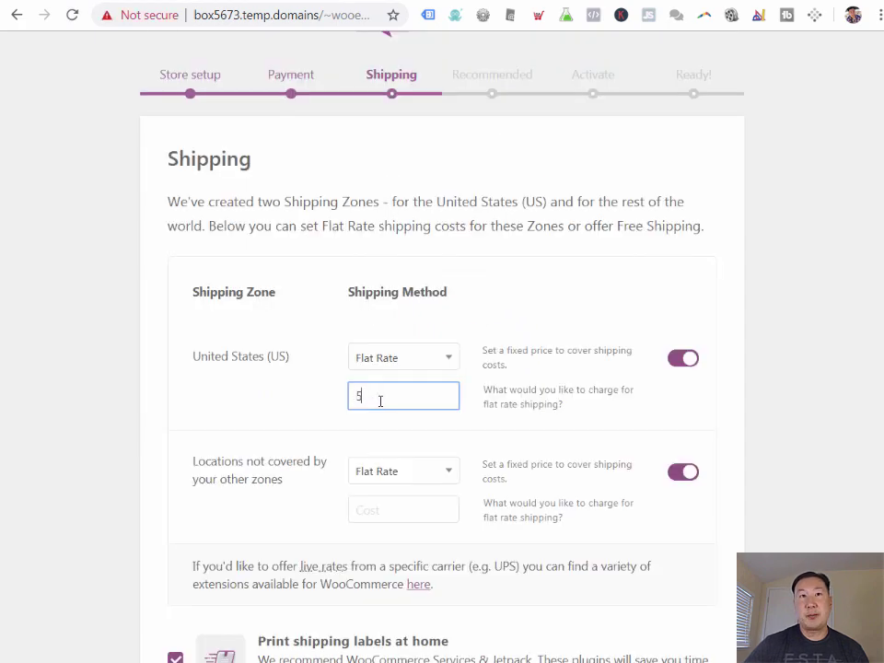
pyautogui.scroll(-2, 380, 401)
pyautogui.click(403, 421)
pyautogui.write('5')
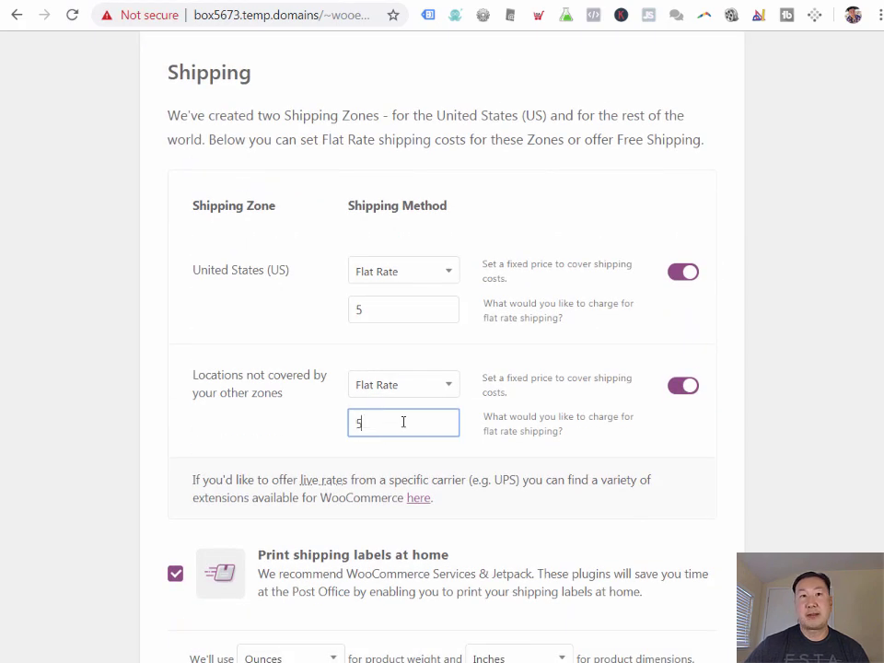
pyautogui.scroll(-4, 438, 414)
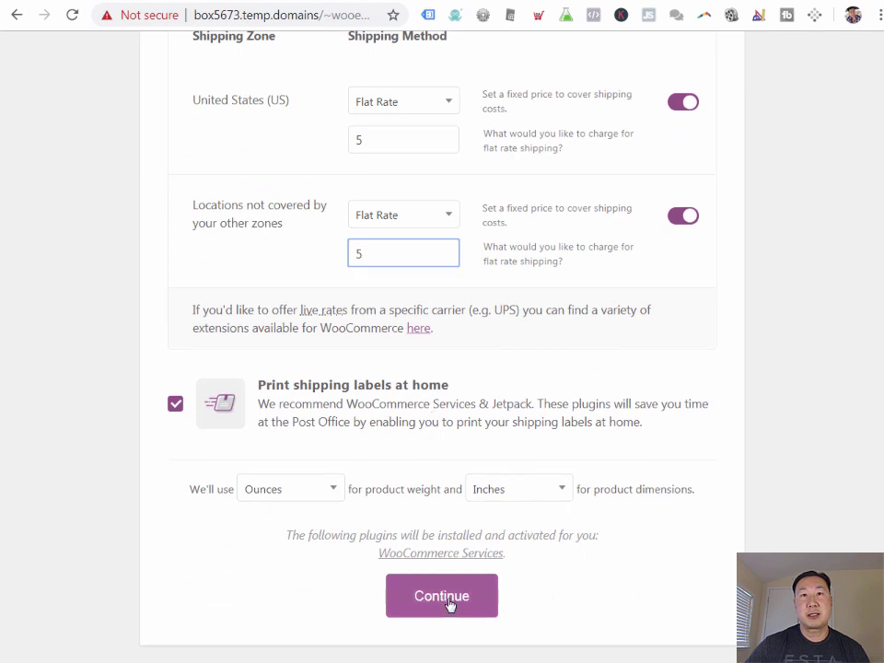
pyautogui.click(450, 604)
# Step: Decline Automated Taxes, Mailchimp and Facebook, and skip the Jetpack connection
pyautogui.click(211, 211)
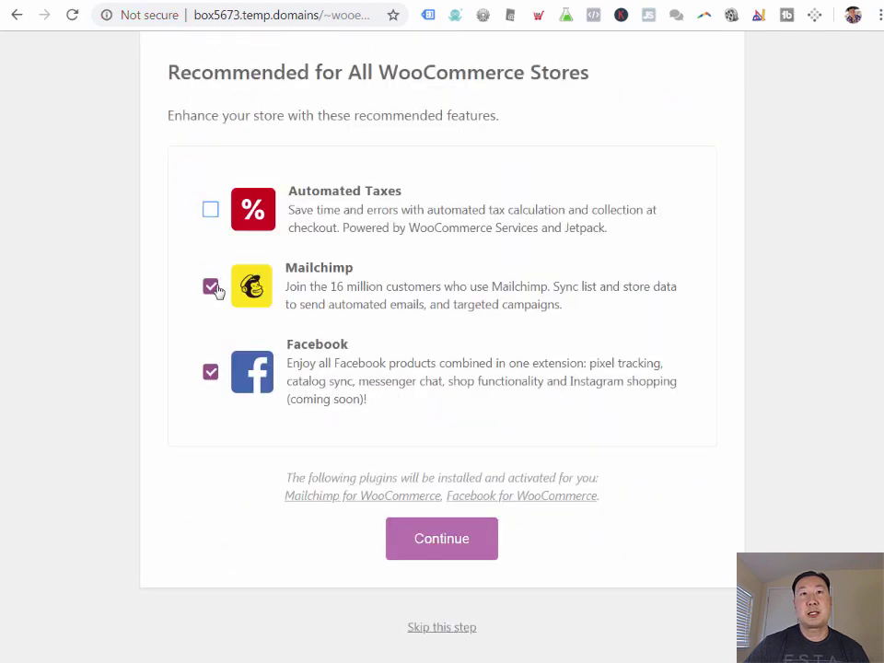
pyautogui.click(210, 288)
pyautogui.click(213, 373)
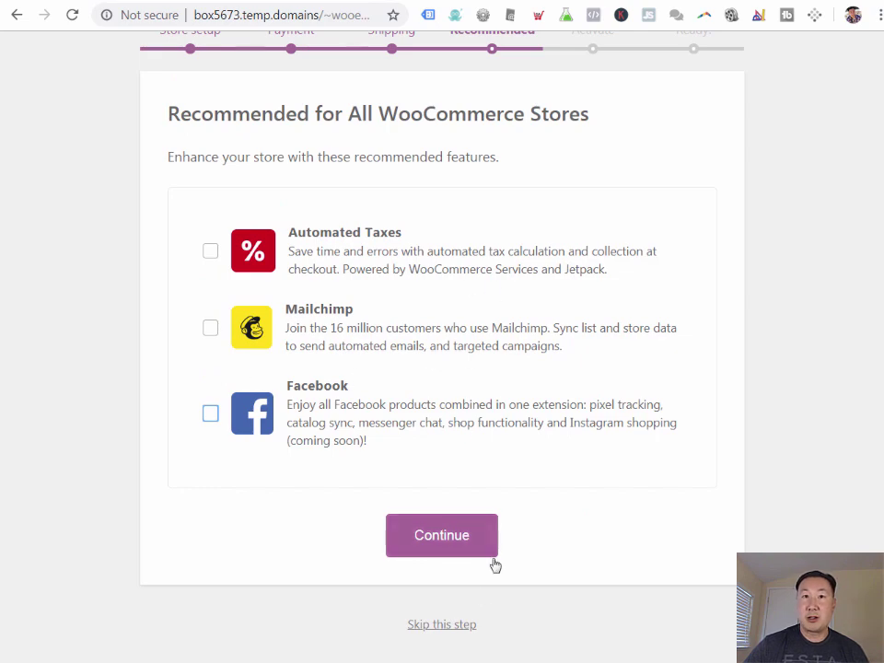
pyautogui.click(451, 626)
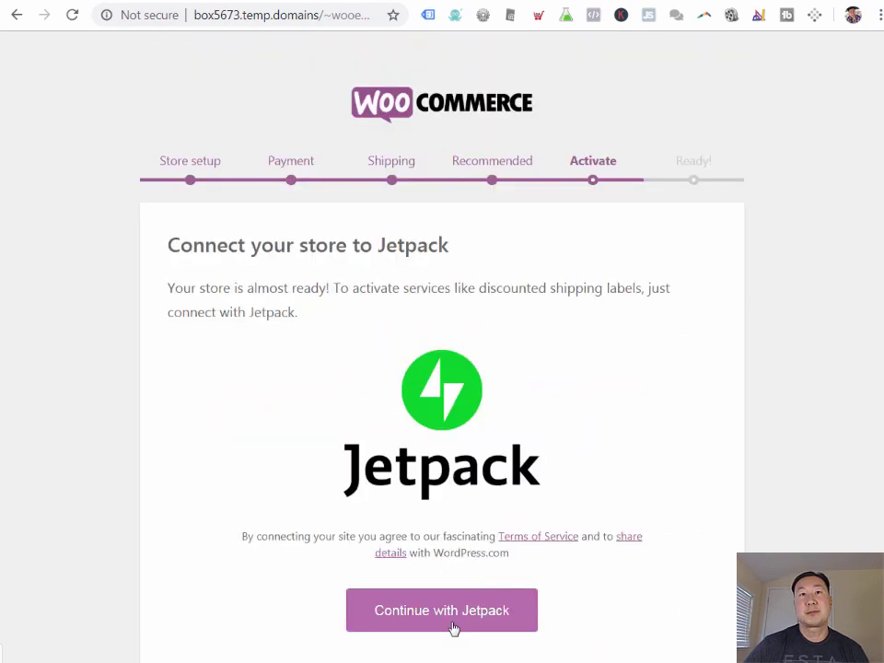
pyautogui.scroll(-4, 451, 599)
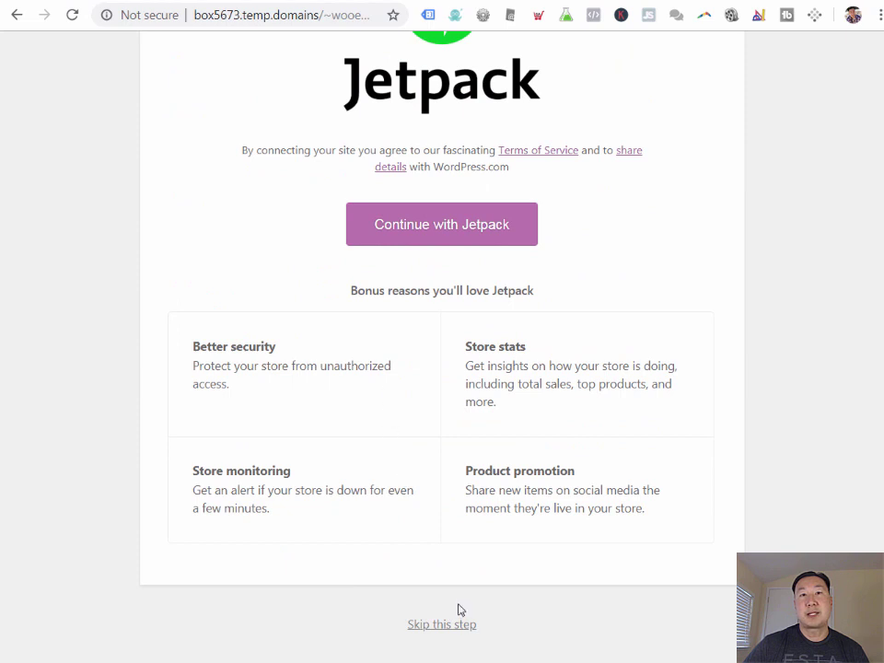
pyautogui.click(448, 629)
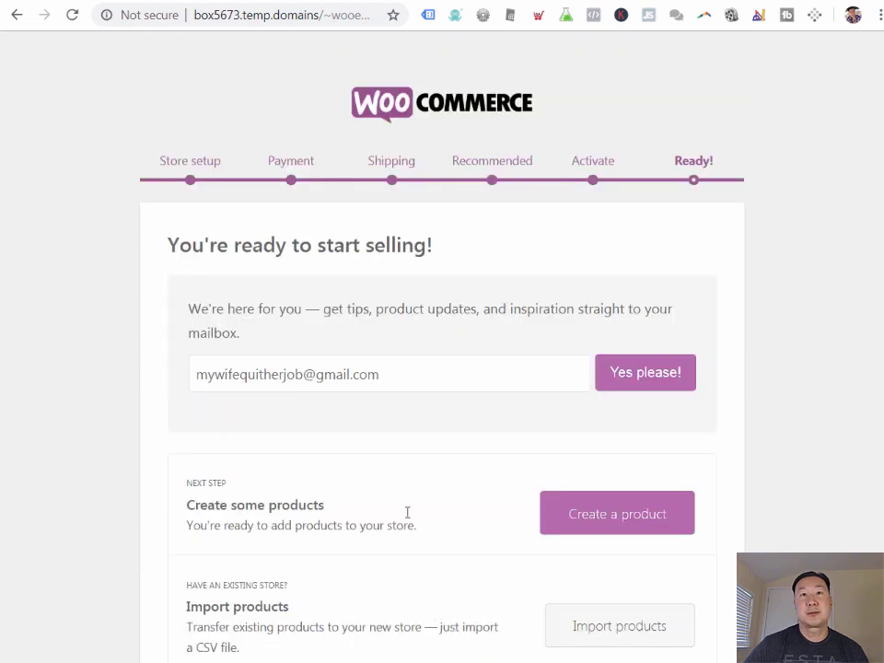
pyautogui.scroll(-3, 410, 496)
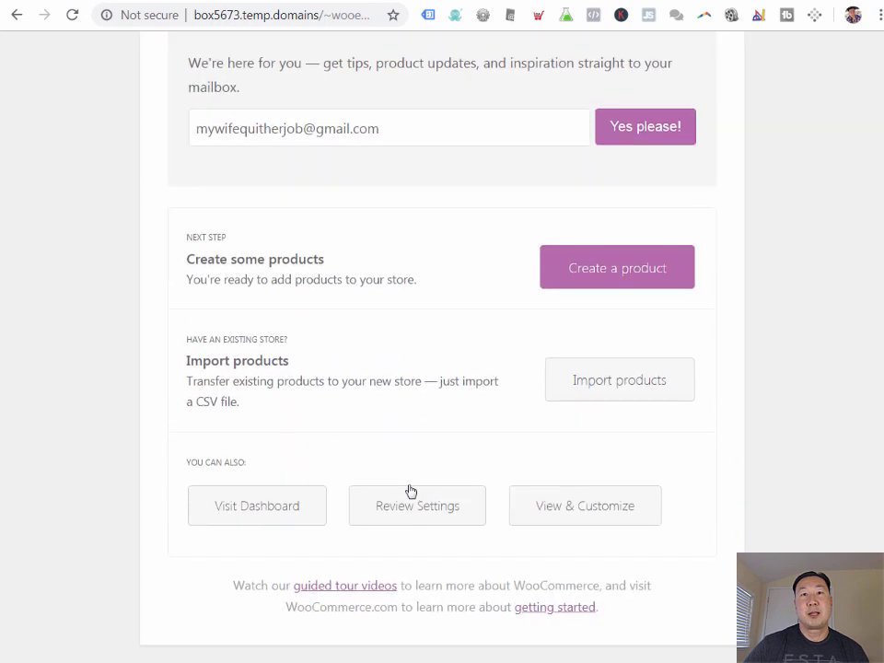
pyautogui.scroll(2, 406, 485)
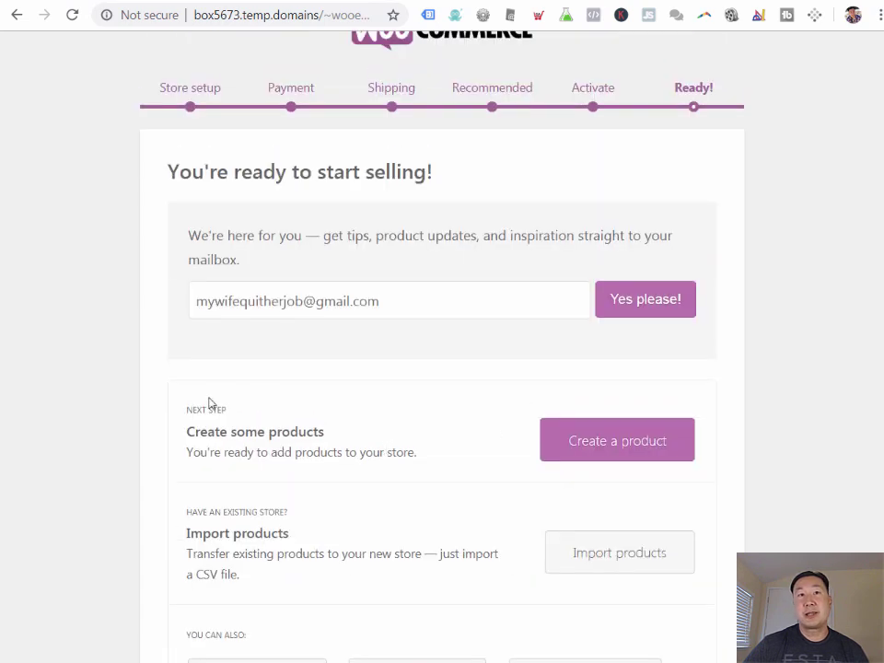
# Step: Create 'Test Product' described 'This is a test product', priced 17.99, short description 'test product for sale'
pyautogui.click(643, 450)
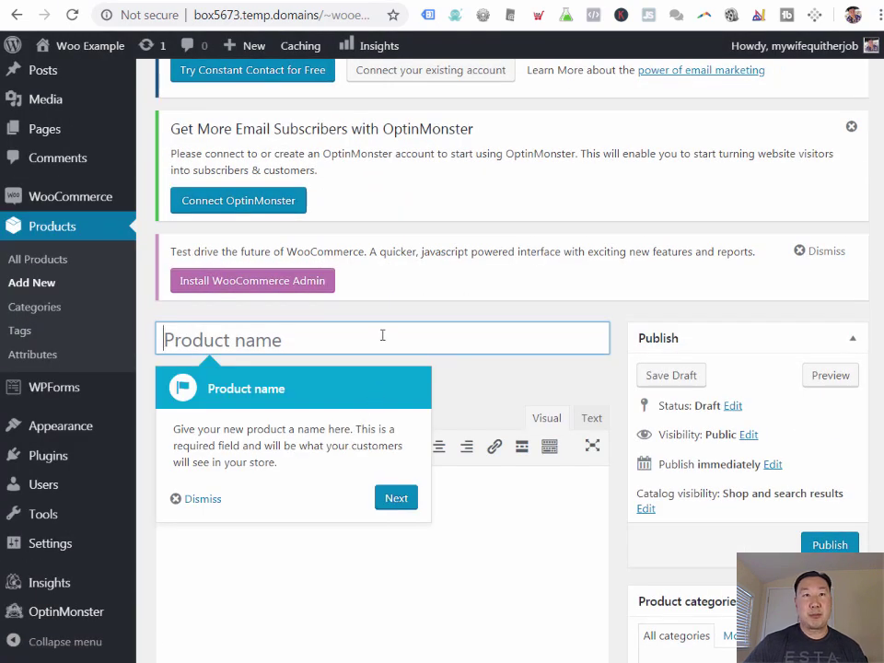
pyautogui.write('Test Produ')
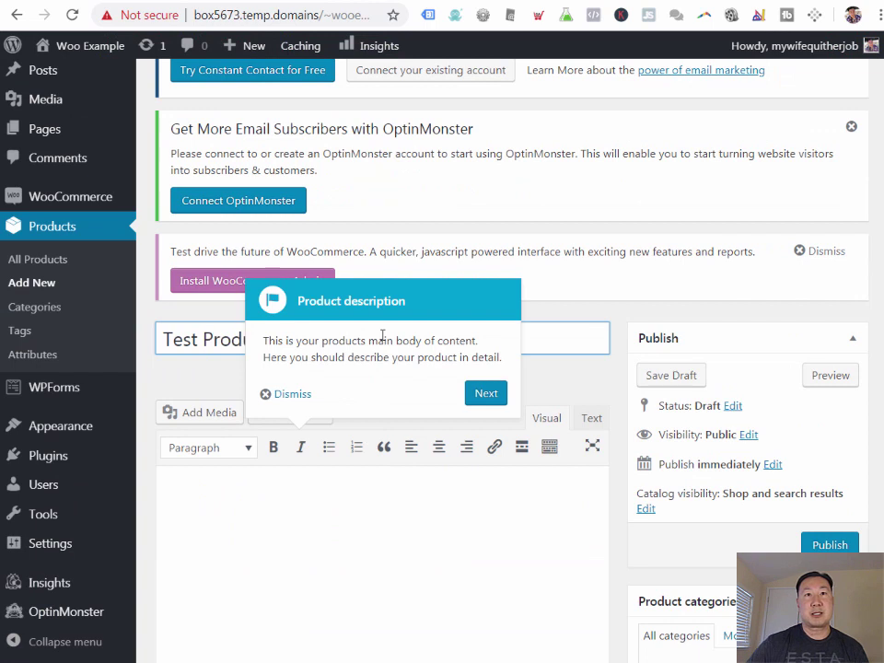
pyautogui.click(402, 507)
pyautogui.write('This i')
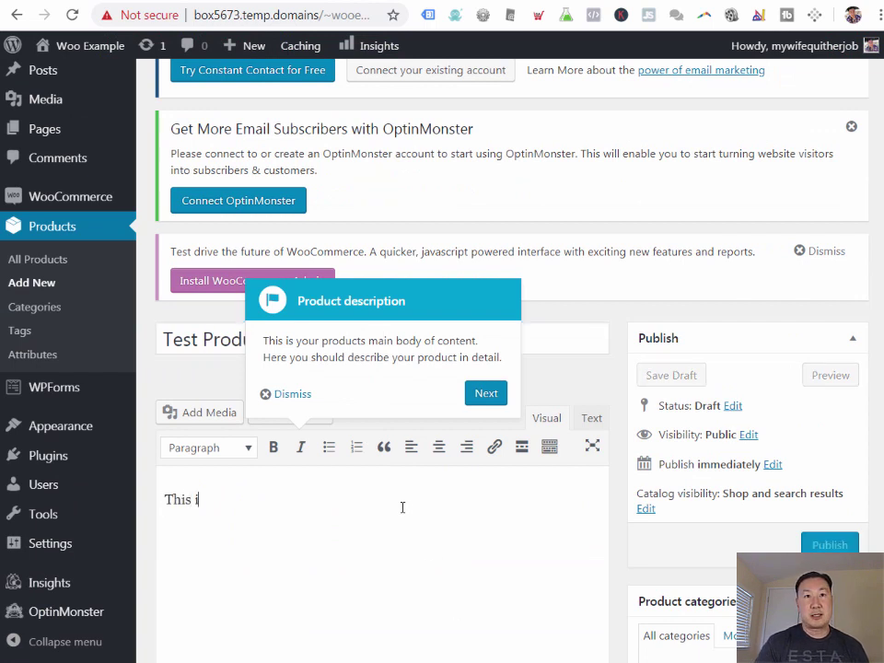
pyautogui.write('s a test product')
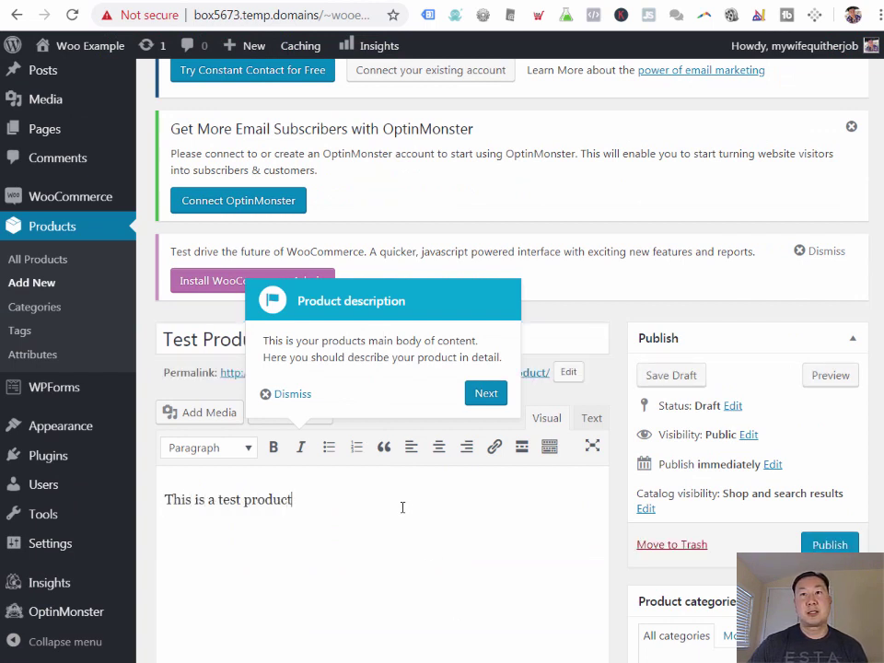
pyautogui.scroll(-7, 402, 507)
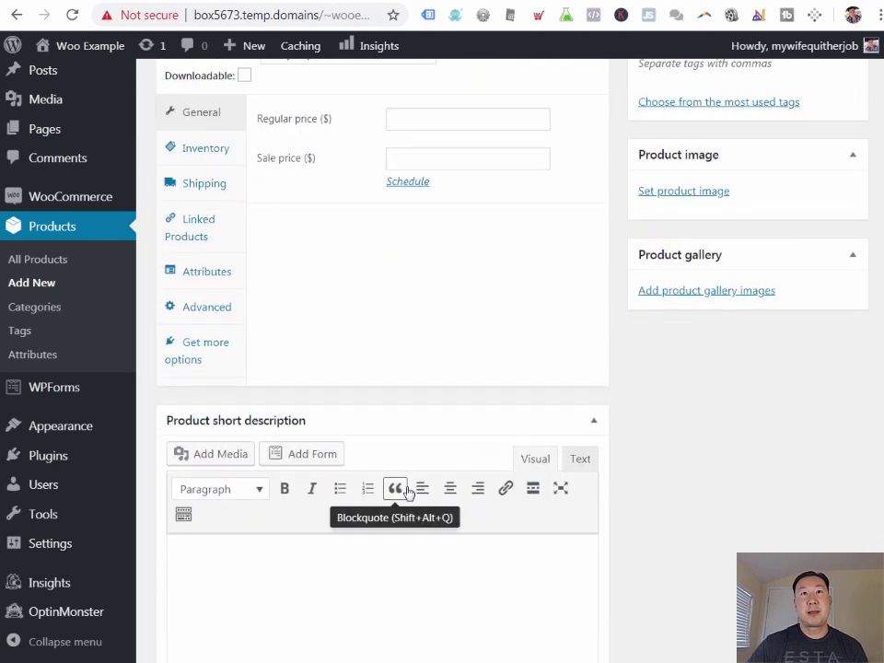
pyautogui.scroll(2, 454, 375)
pyautogui.click(454, 296)
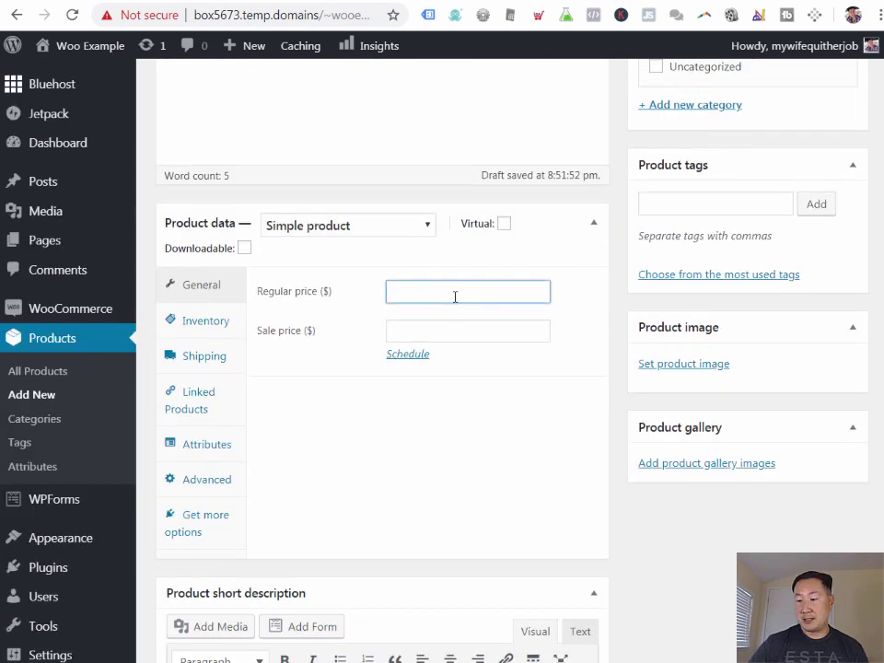
pyautogui.write('17.99')
pyautogui.scroll(-5, 450, 318)
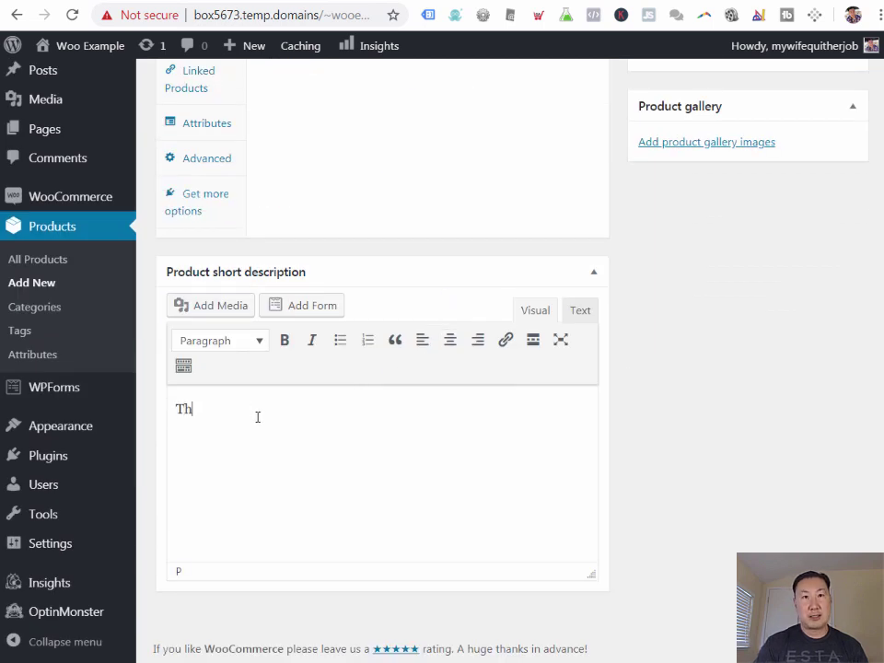
pyautogui.write('test produc')
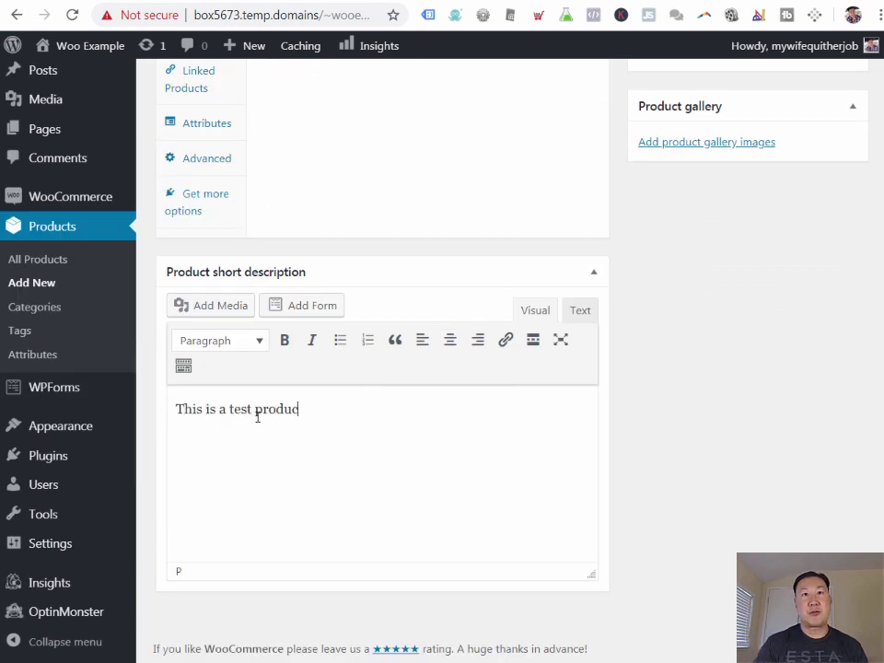
pyautogui.write('t for sale')
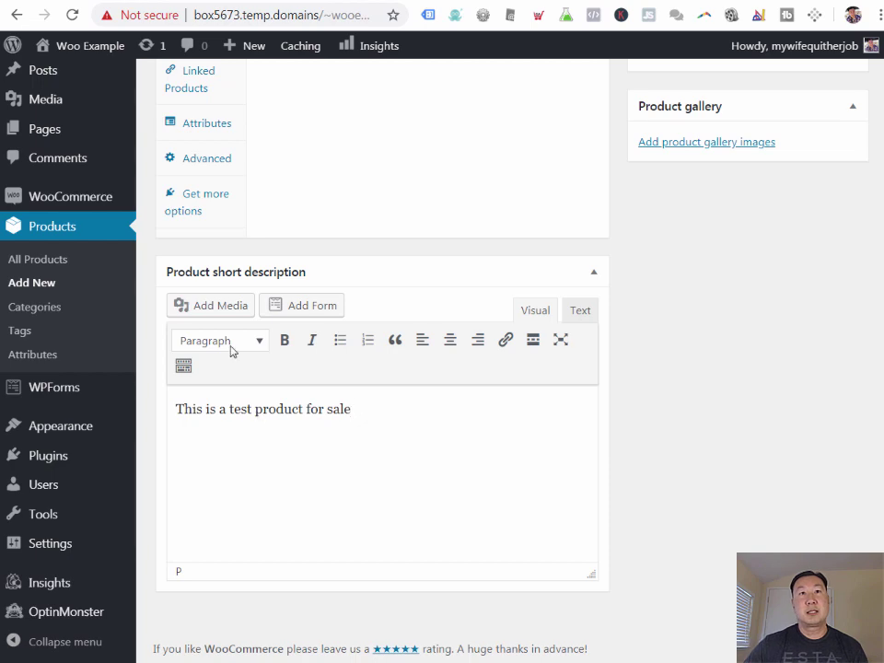
pyautogui.scroll(5, 302, 385)
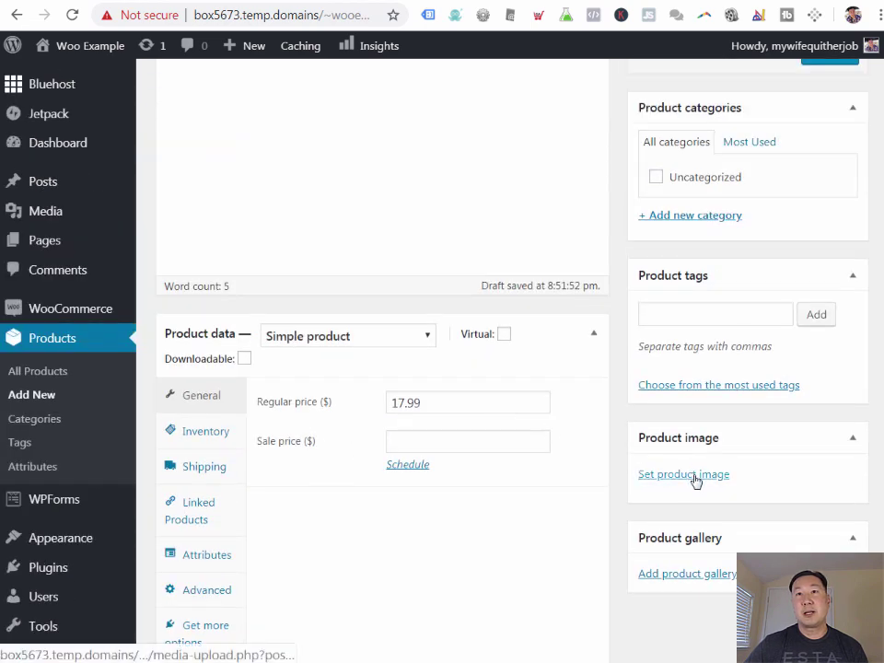
# Step: Upload KidOnFire.jpg and set it as the product image
pyautogui.click(694, 479)
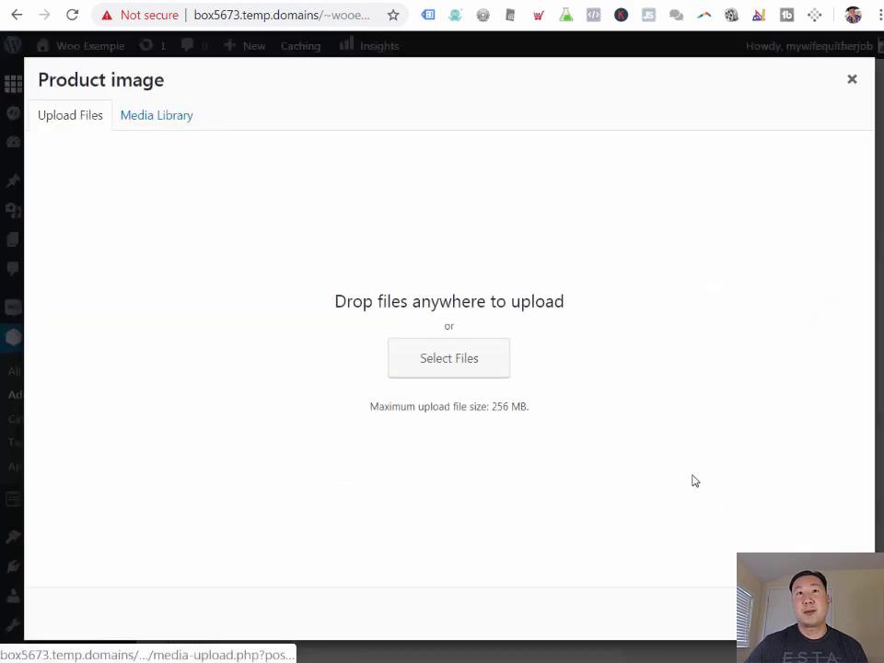
pyautogui.click(470, 370)
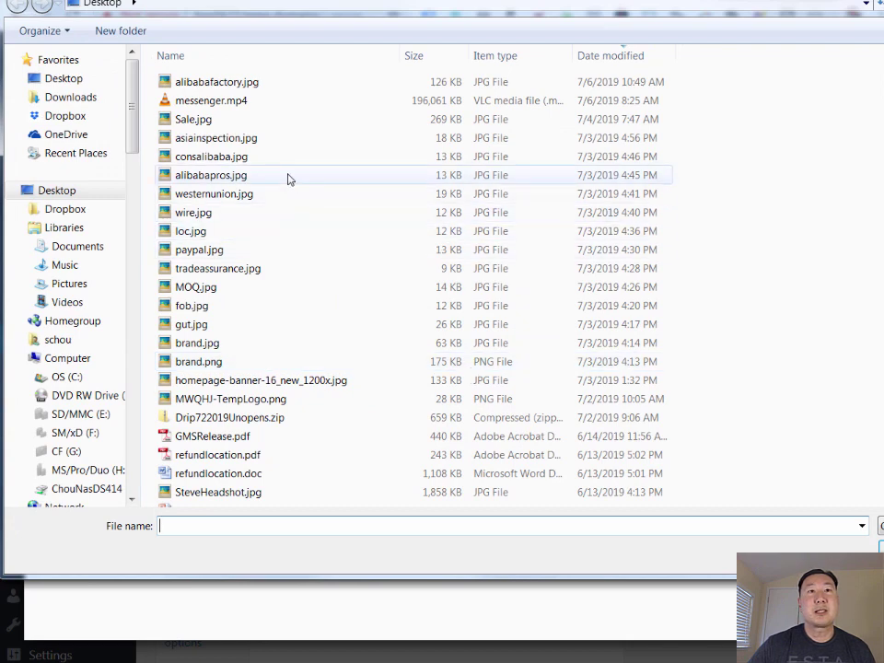
pyautogui.scroll(-6, 288, 178)
pyautogui.click(212, 289)
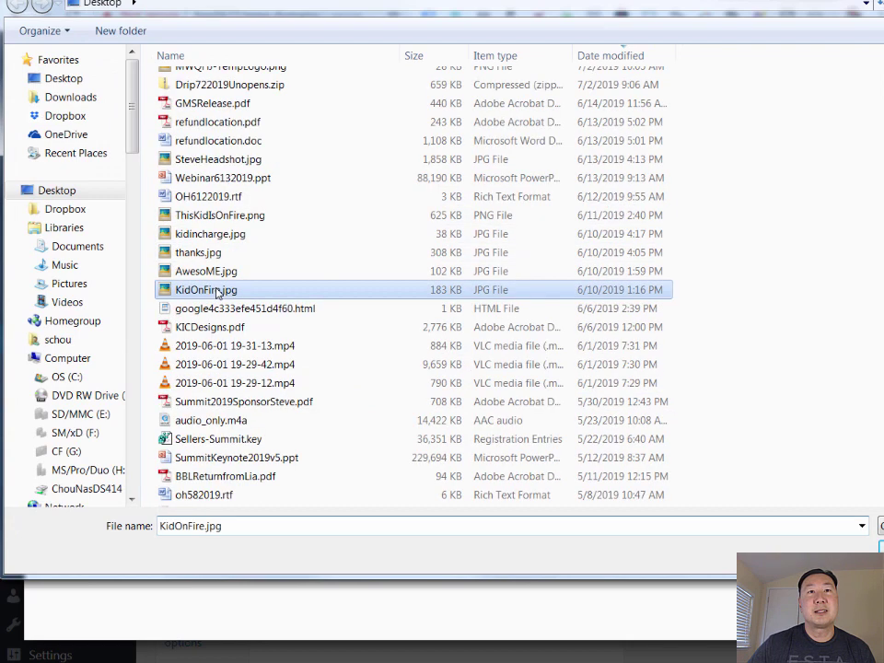
pyautogui.press('Return')
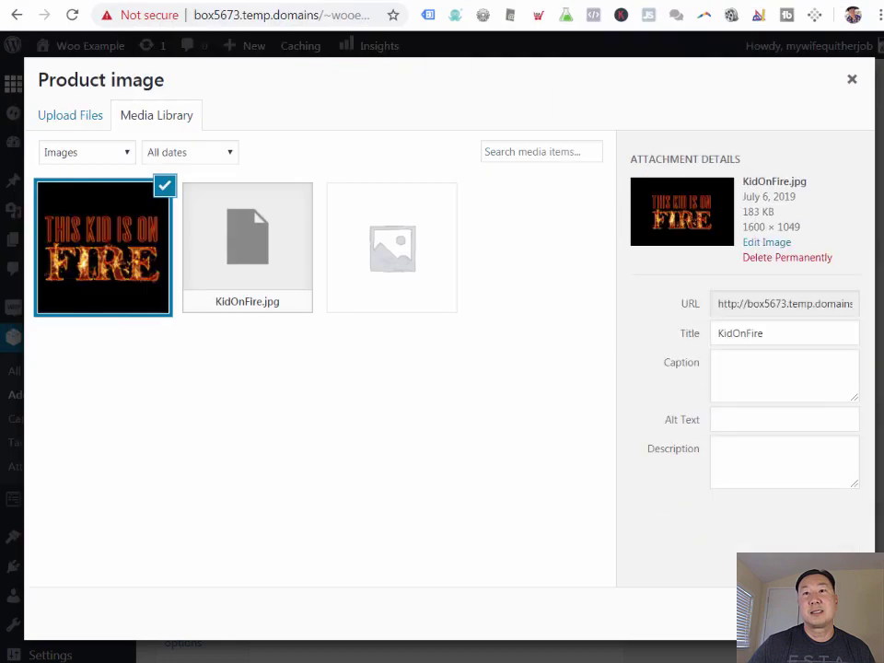
pyautogui.click(803, 612)
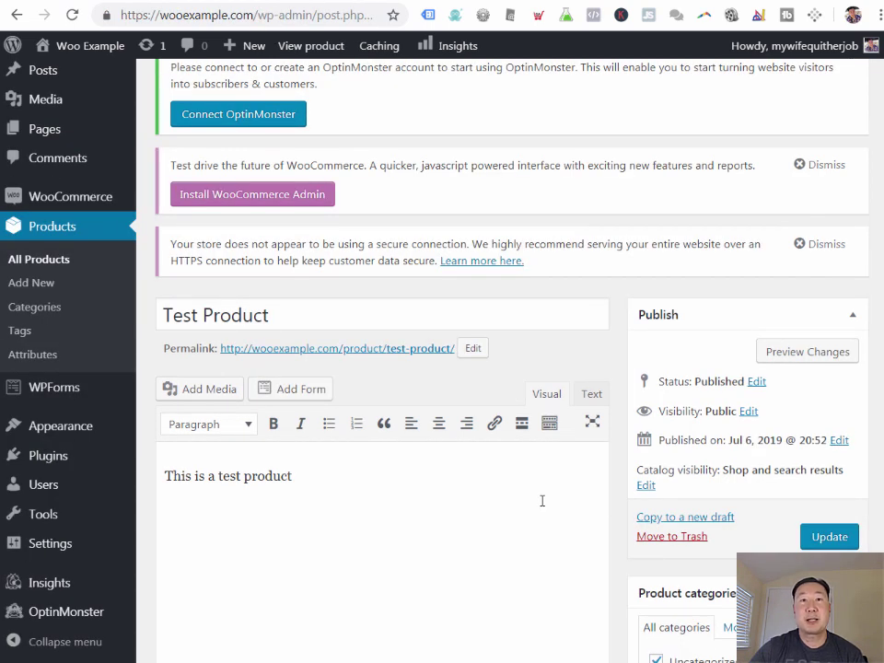
# Step: View the published Test Product page and add it to the cart
pyautogui.click(390, 352)
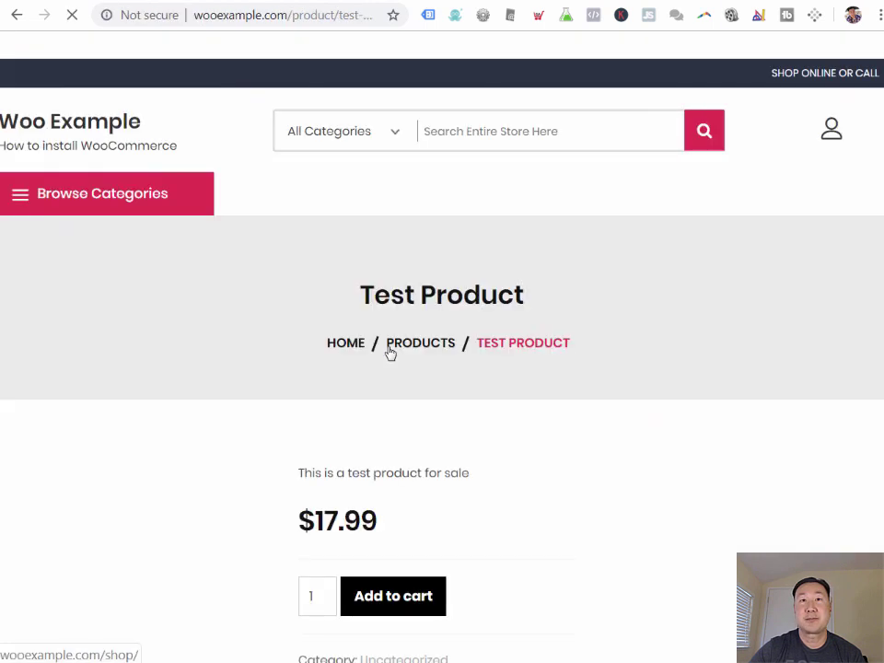
pyautogui.scroll(-3, 332, 289)
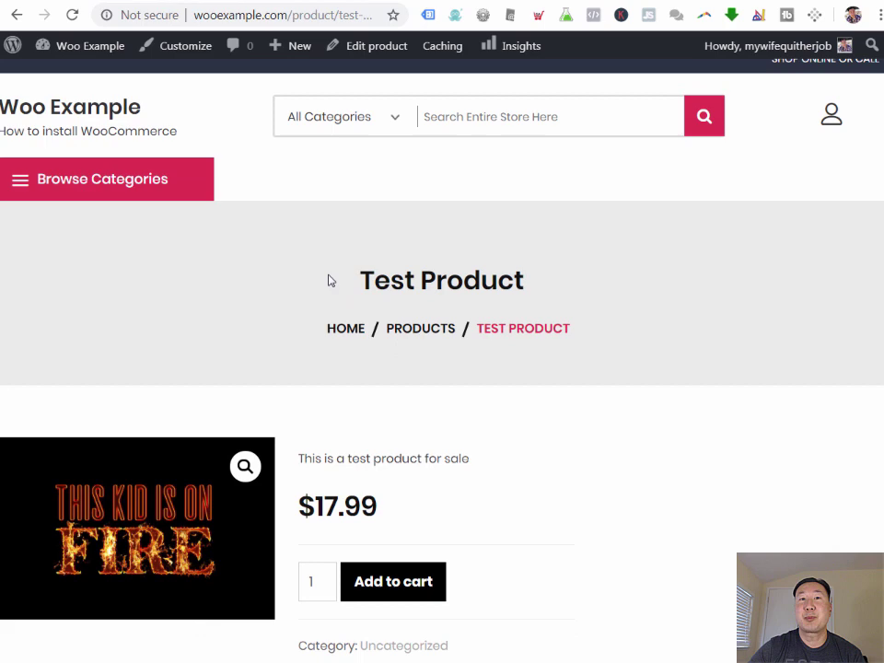
pyautogui.scroll(3, 379, 373)
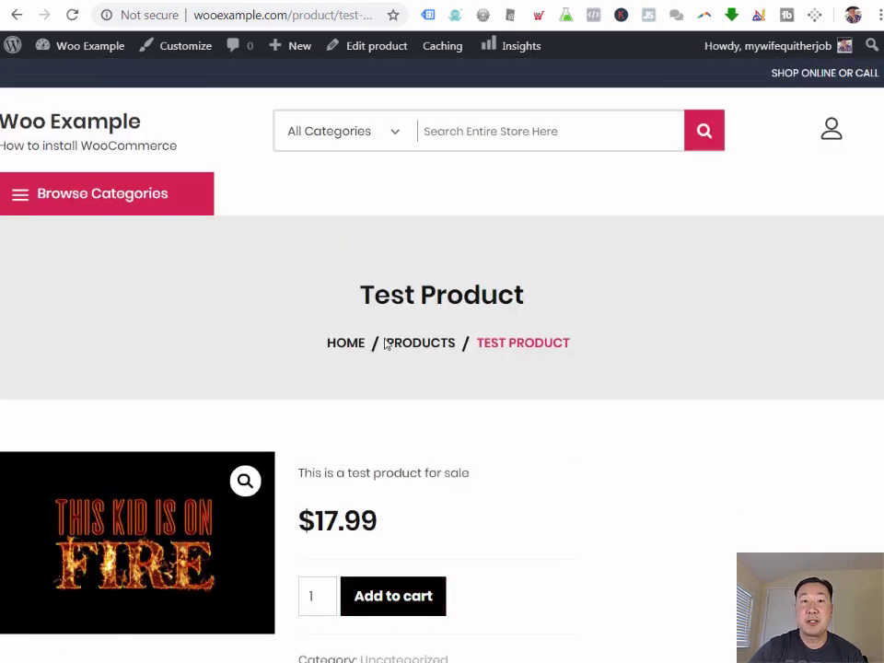
pyautogui.click(400, 596)
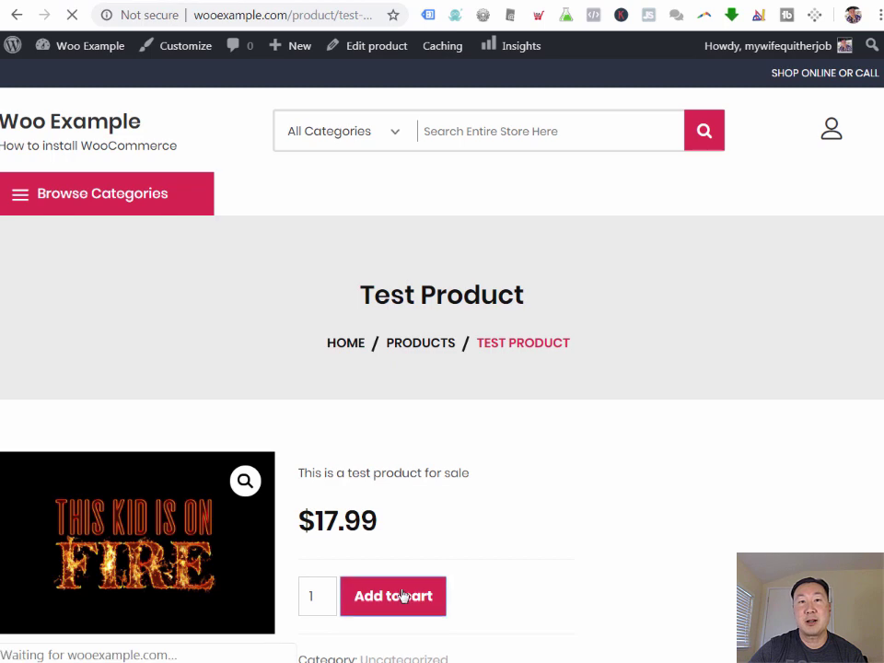
# Step: Go from the cart to the Checkout page and review its billing fields
pyautogui.scroll(-2, 441, 415)
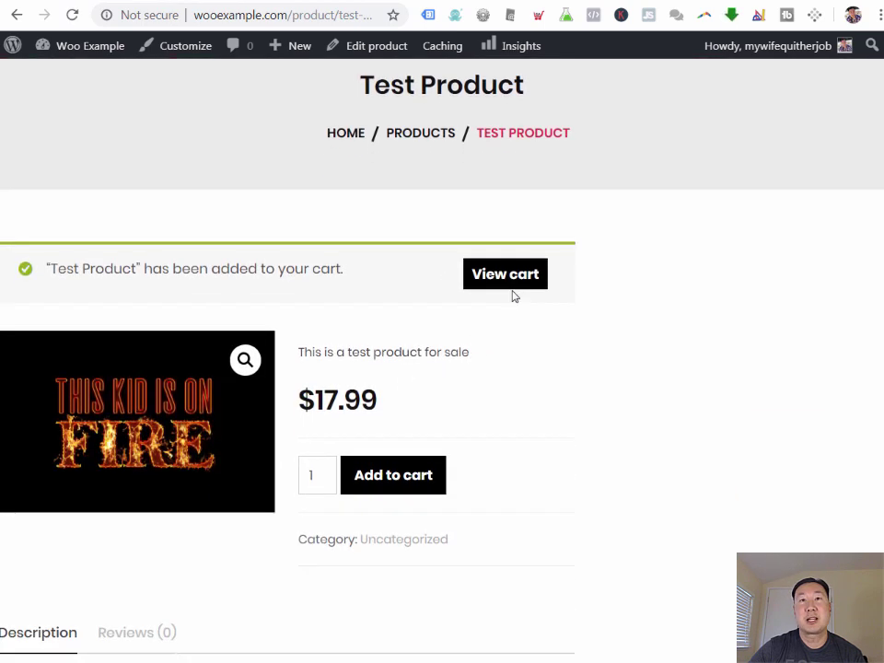
pyautogui.click(515, 279)
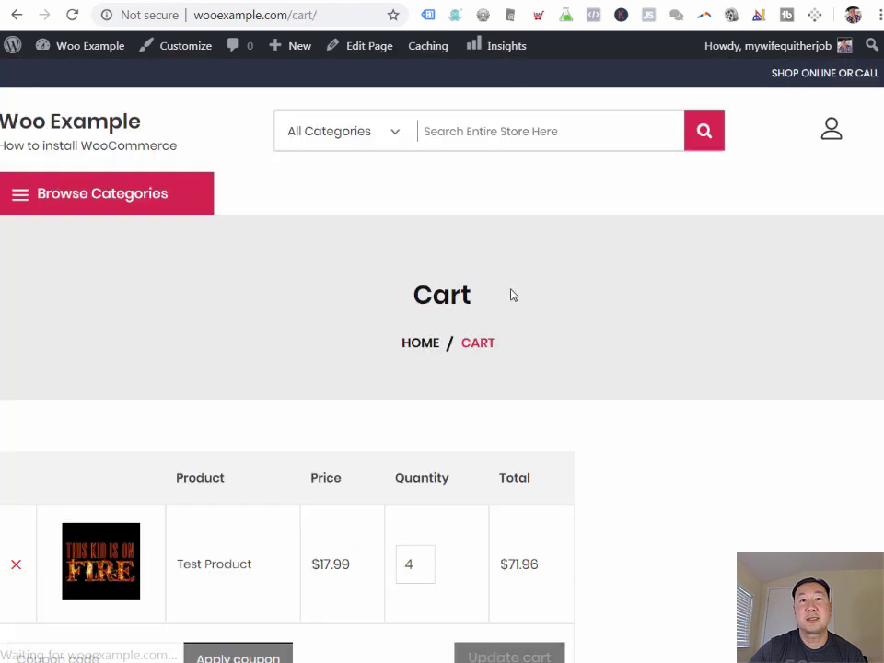
pyautogui.scroll(-5, 509, 308)
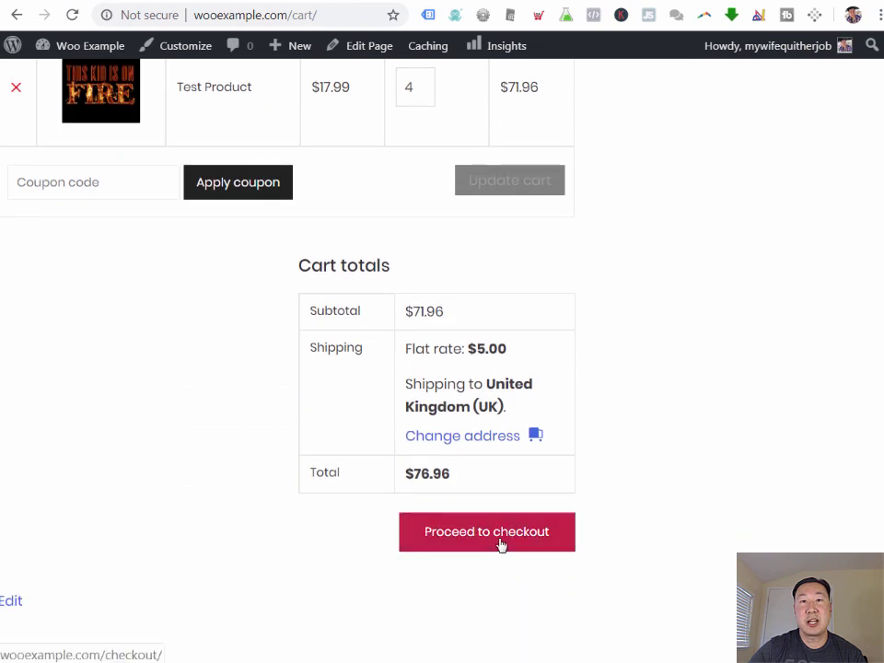
pyautogui.click(500, 544)
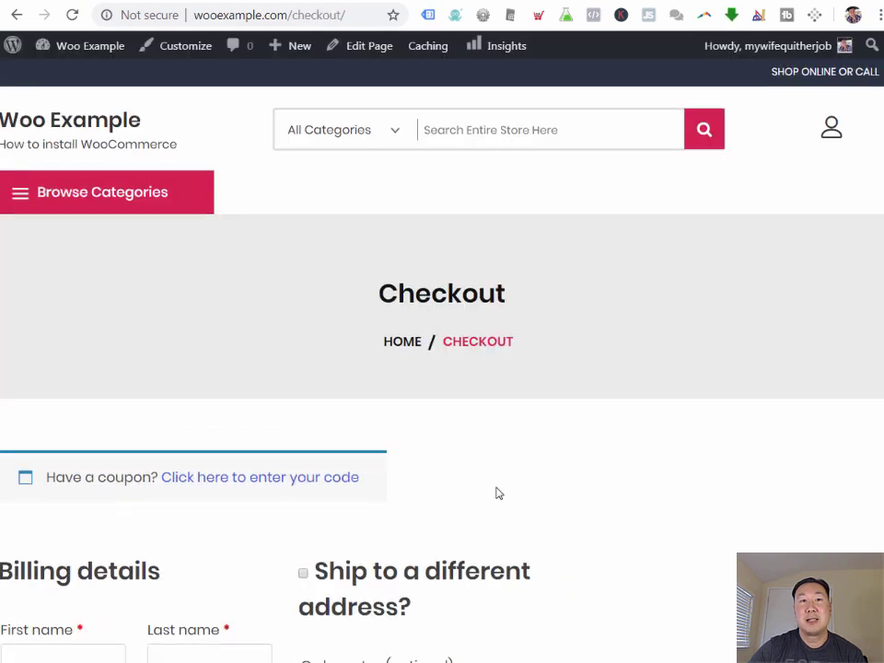
pyautogui.scroll(-4, 497, 493)
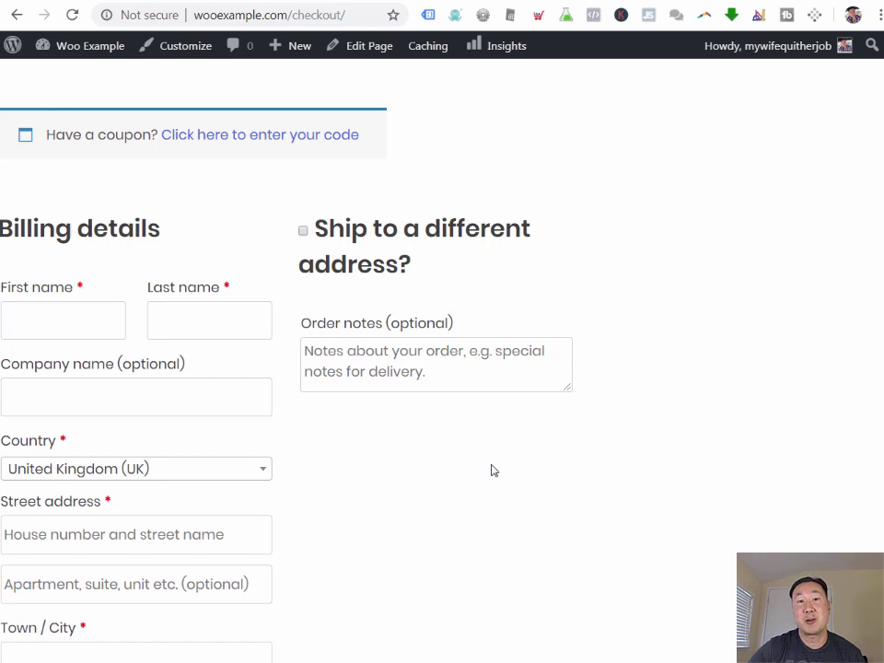
pyautogui.scroll(4, 491, 466)
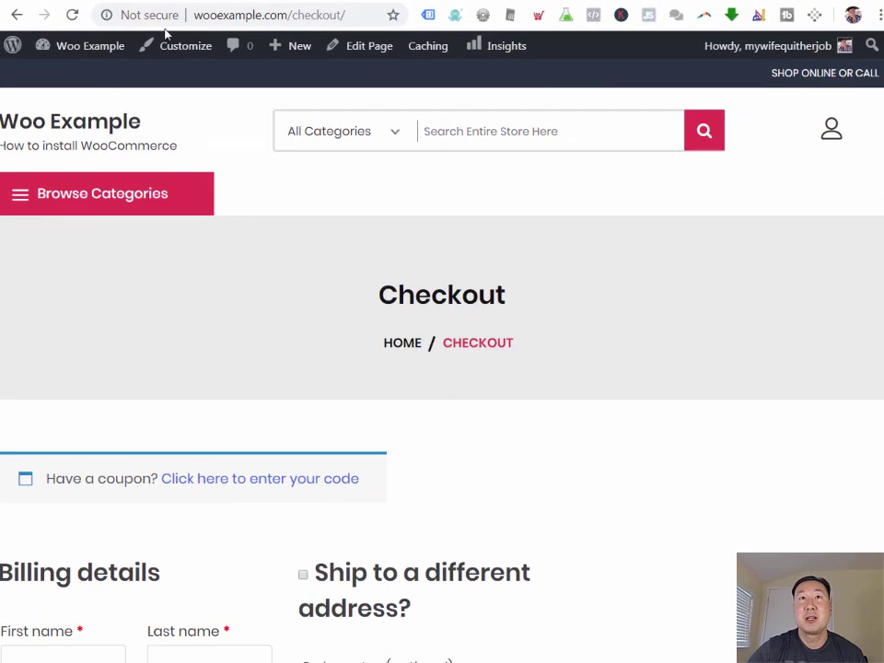
# Step: Search for 'ssl' under Plugins > Add New from the dashboard
pyautogui.moveTo(109, 47)
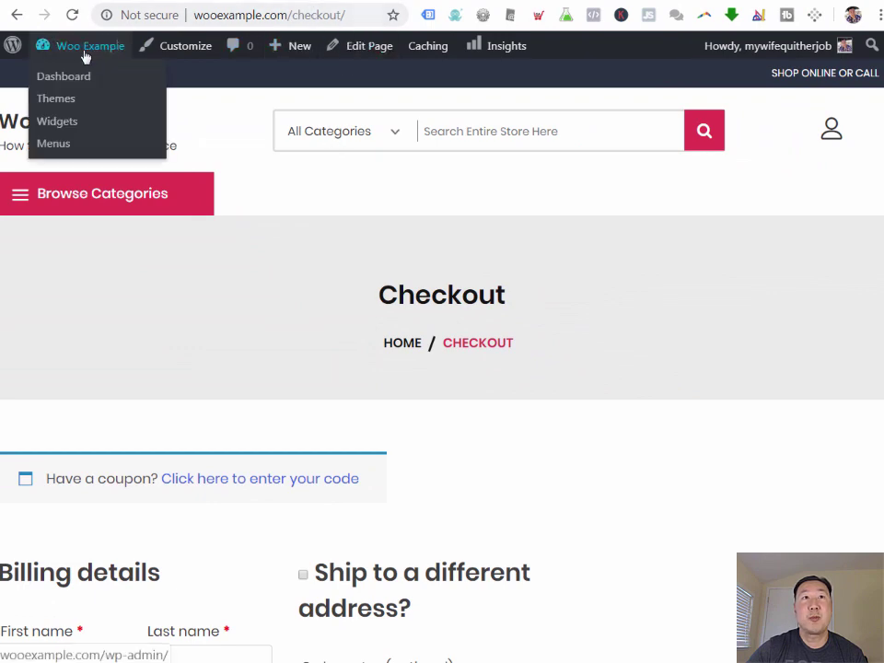
pyautogui.click(62, 80)
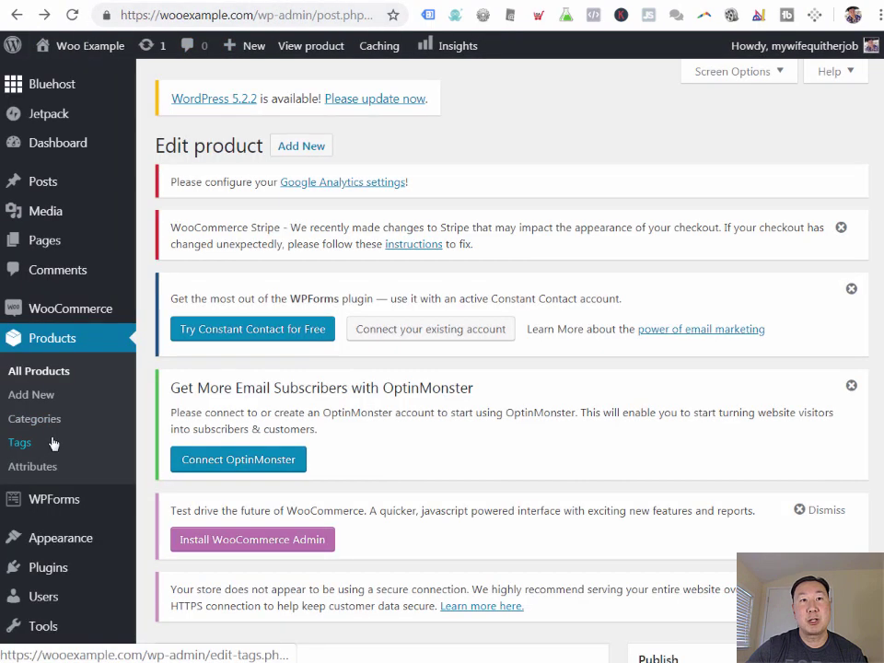
pyautogui.scroll(-2, 56, 447)
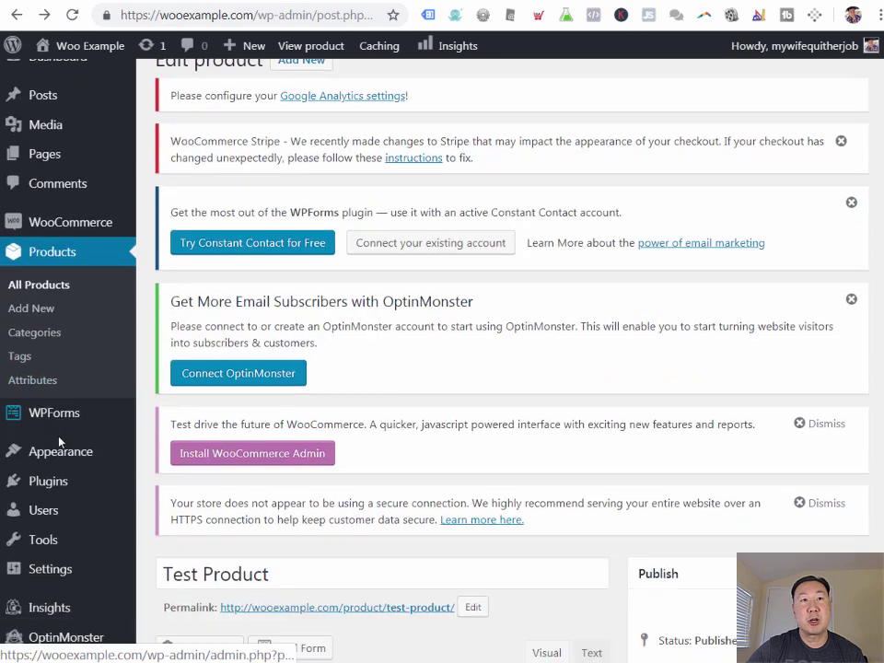
pyautogui.moveTo(59, 484)
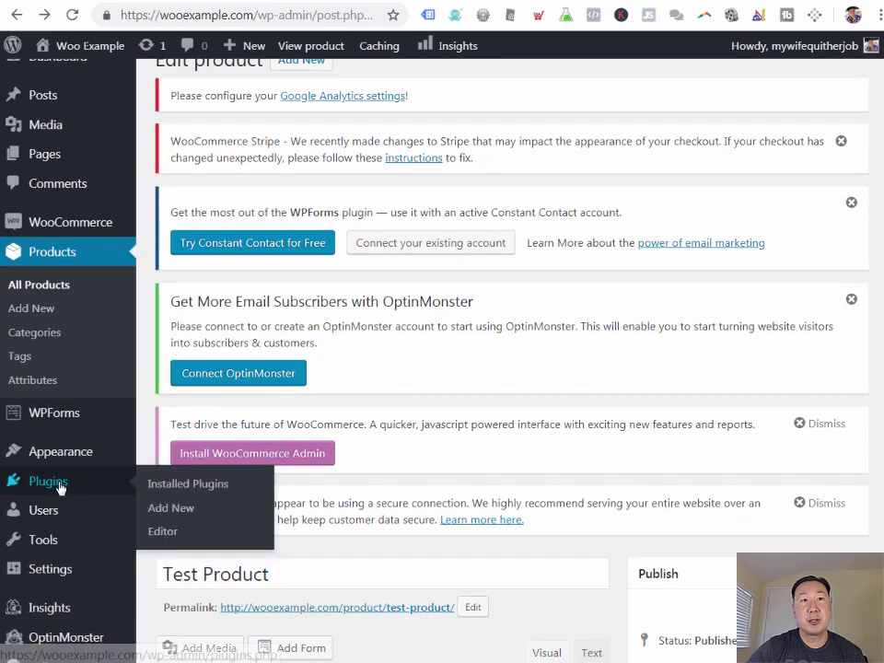
pyautogui.click(182, 513)
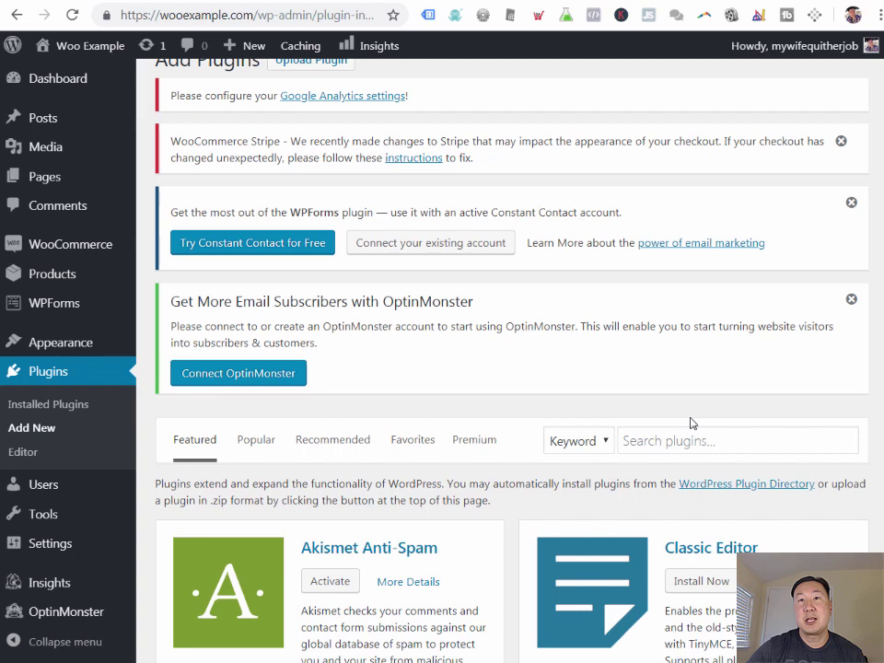
pyautogui.click(653, 445)
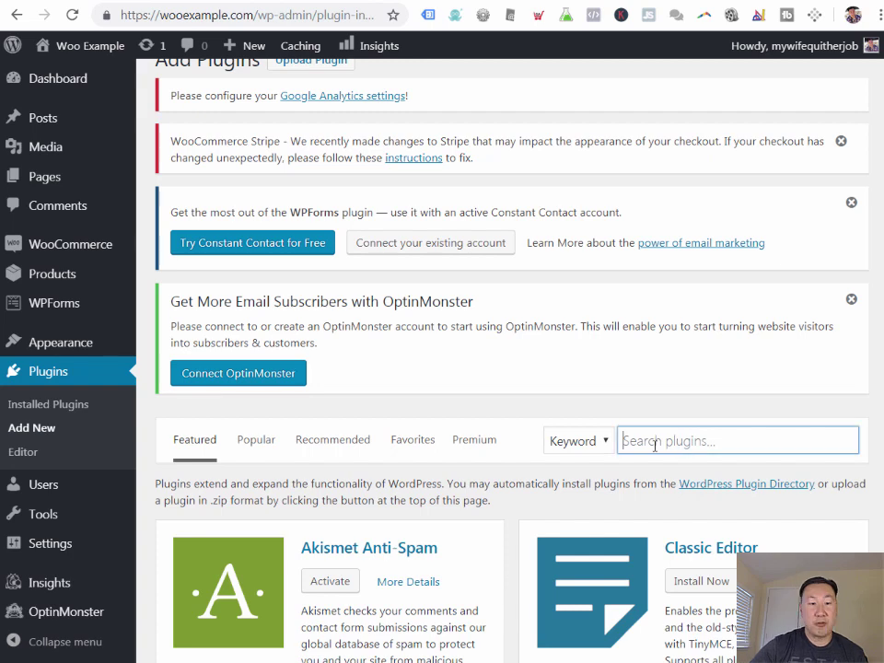
pyautogui.write('ssl')
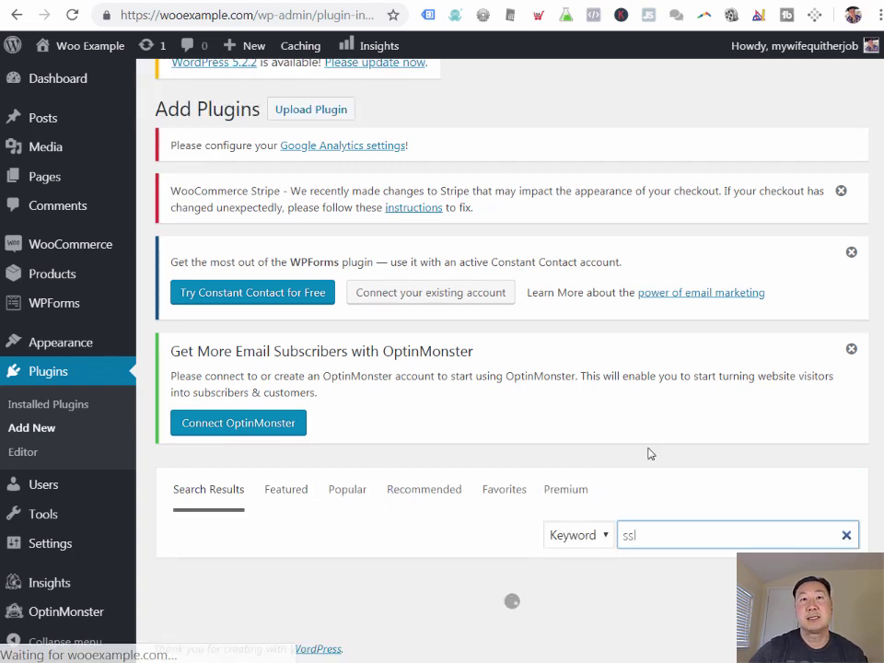
# Step: Install and activate Really Simple SSL, then activate SSL for the whole site
pyautogui.scroll(-3, 515, 405)
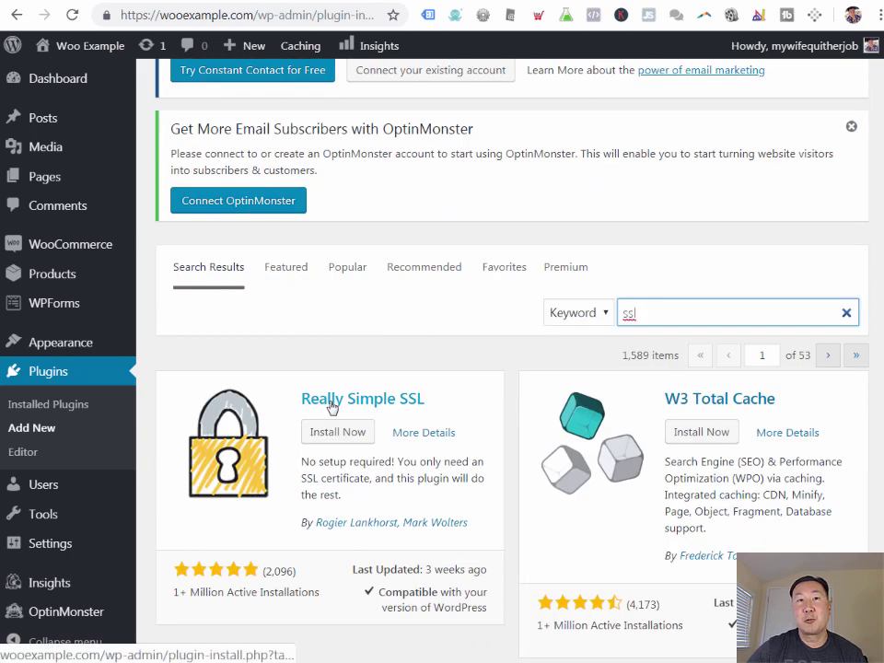
pyautogui.click(348, 439)
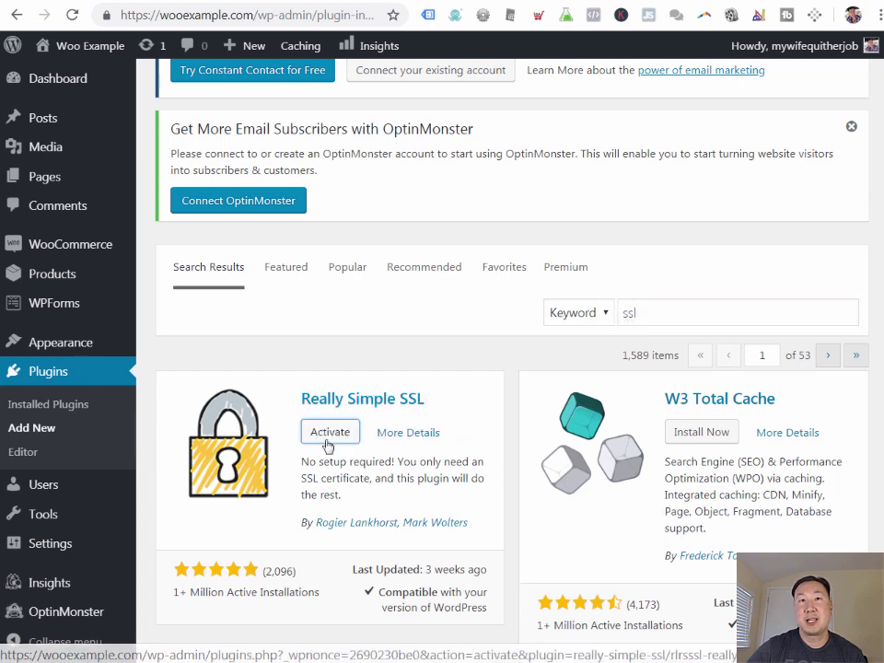
pyautogui.click(327, 436)
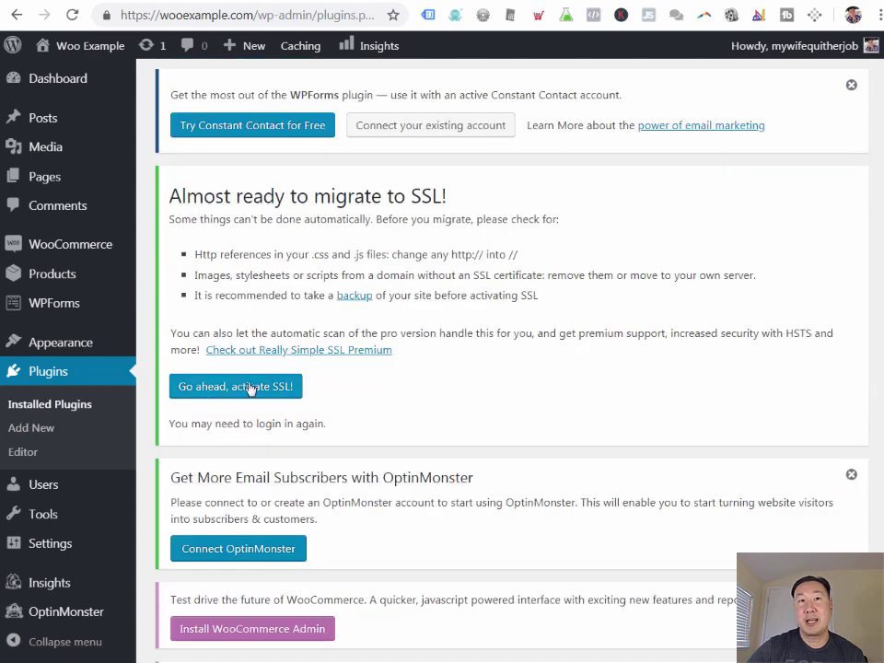
pyautogui.click(248, 387)
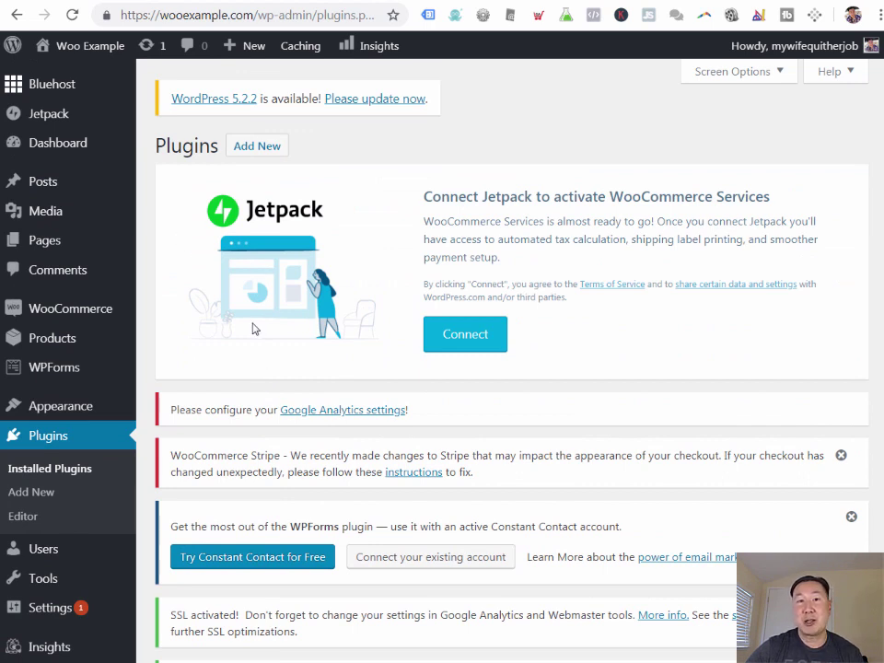
pyautogui.moveTo(64, 93)
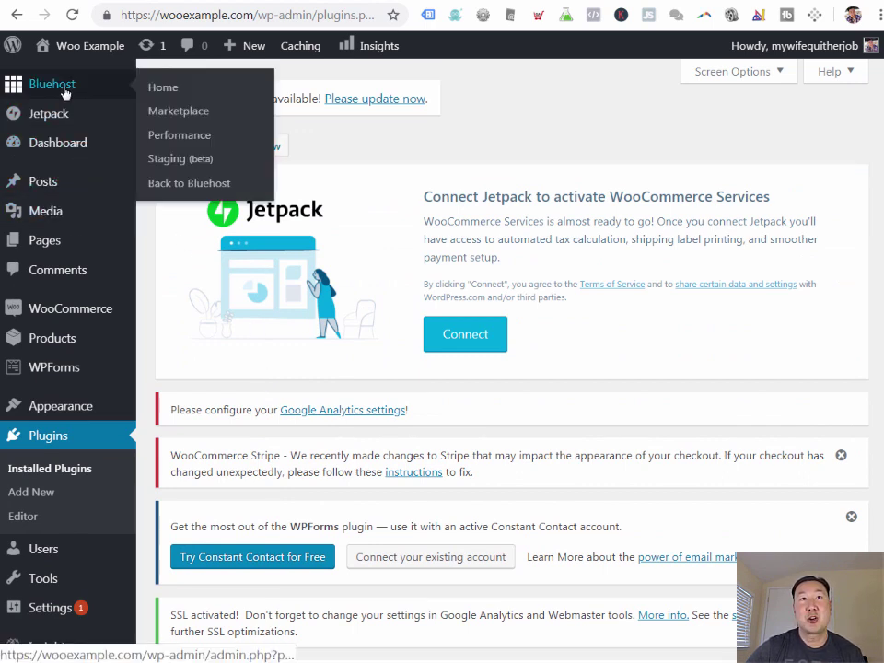
pyautogui.click(64, 93)
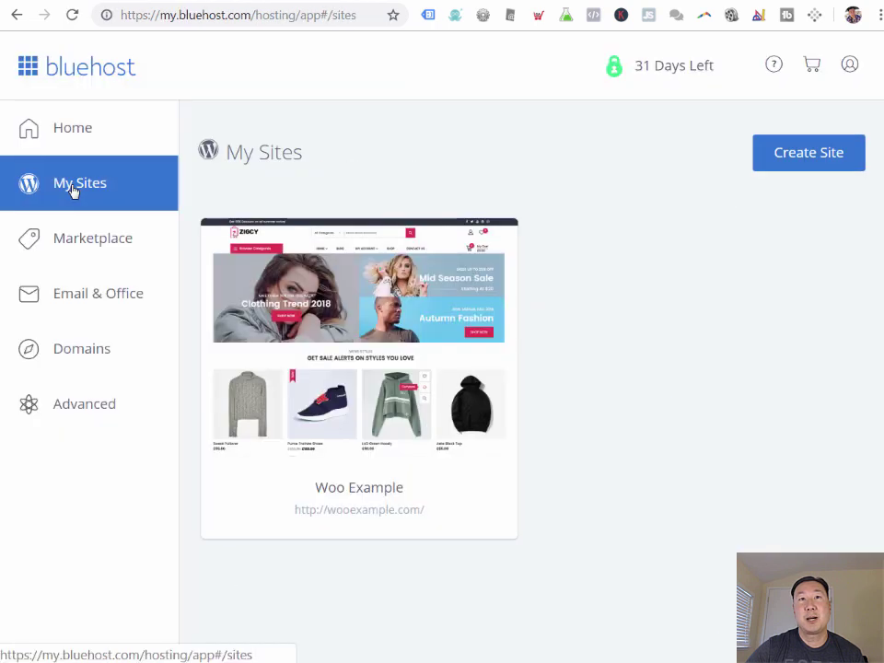
pyautogui.moveTo(321, 310)
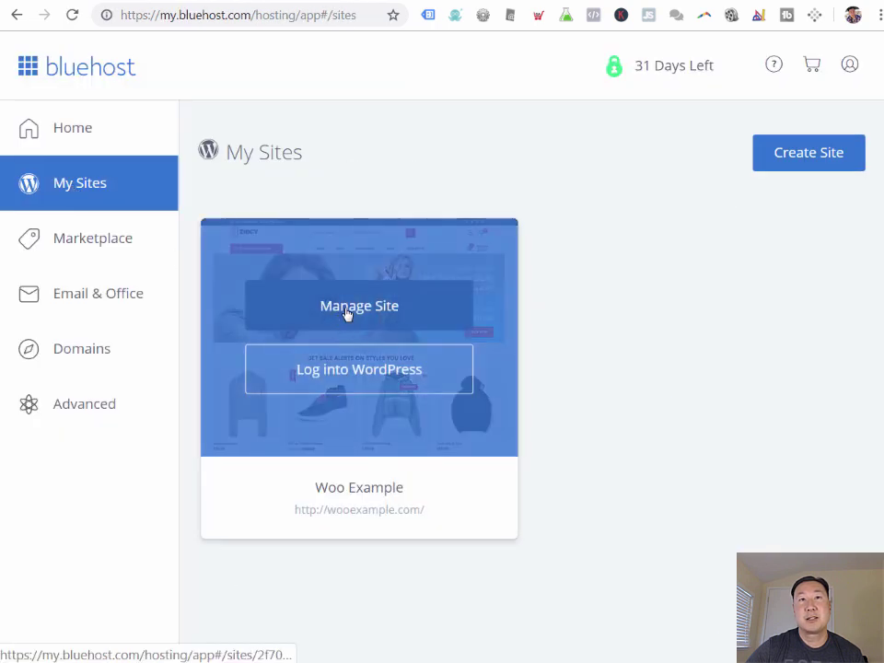
pyautogui.click(347, 315)
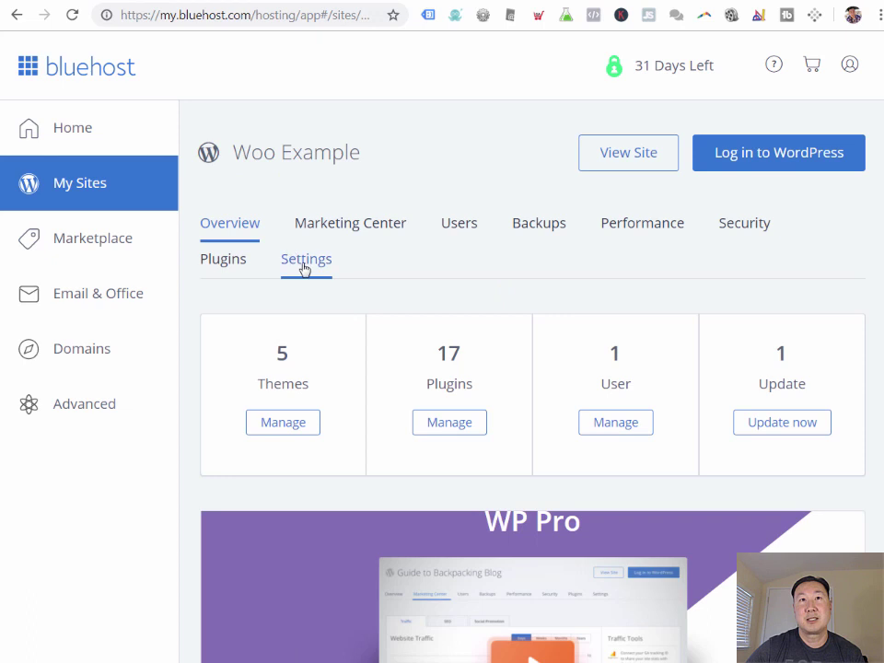
pyautogui.click(305, 267)
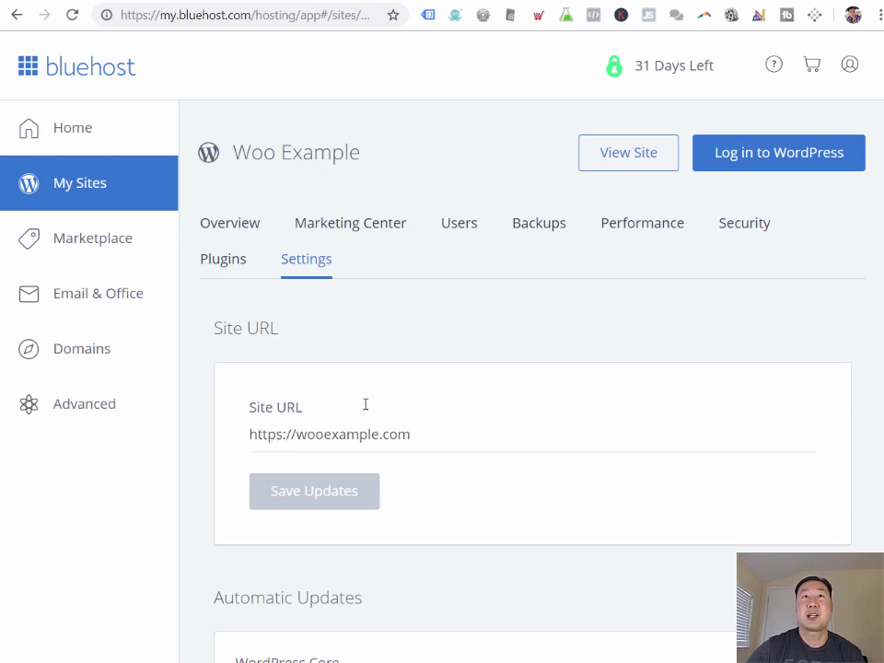
# Step: From View Site, browse Categories > Uncategorized, open Test Product and add it to the cart
pyautogui.click(621, 158)
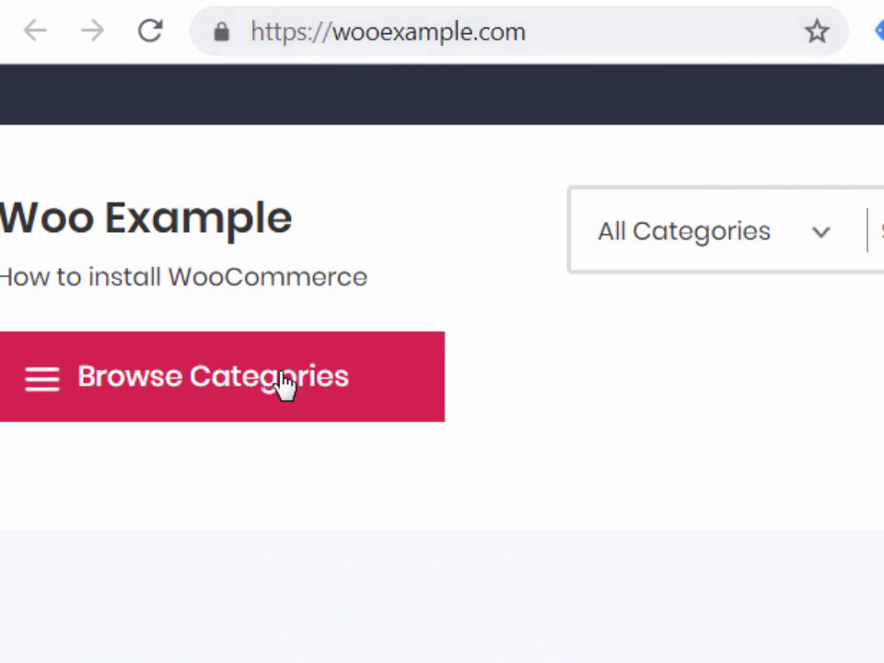
pyautogui.click(172, 309)
pyautogui.click(140, 385)
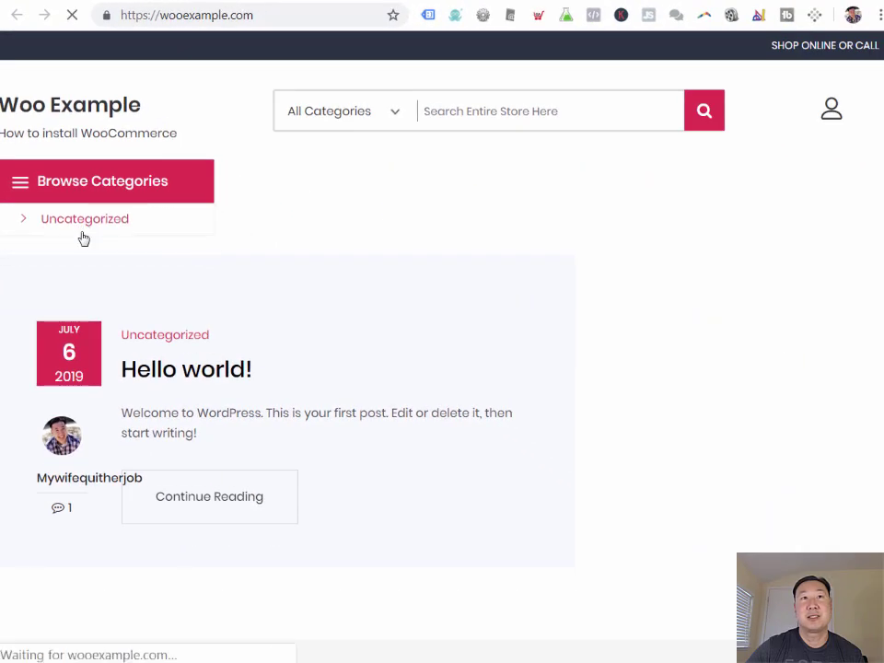
pyautogui.scroll(-3, 266, 335)
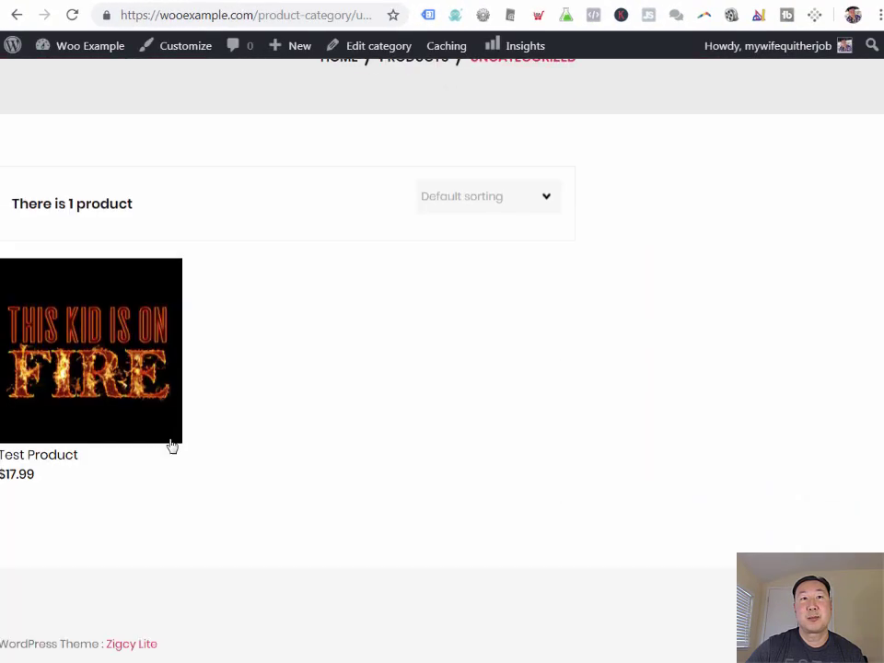
pyautogui.click(140, 376)
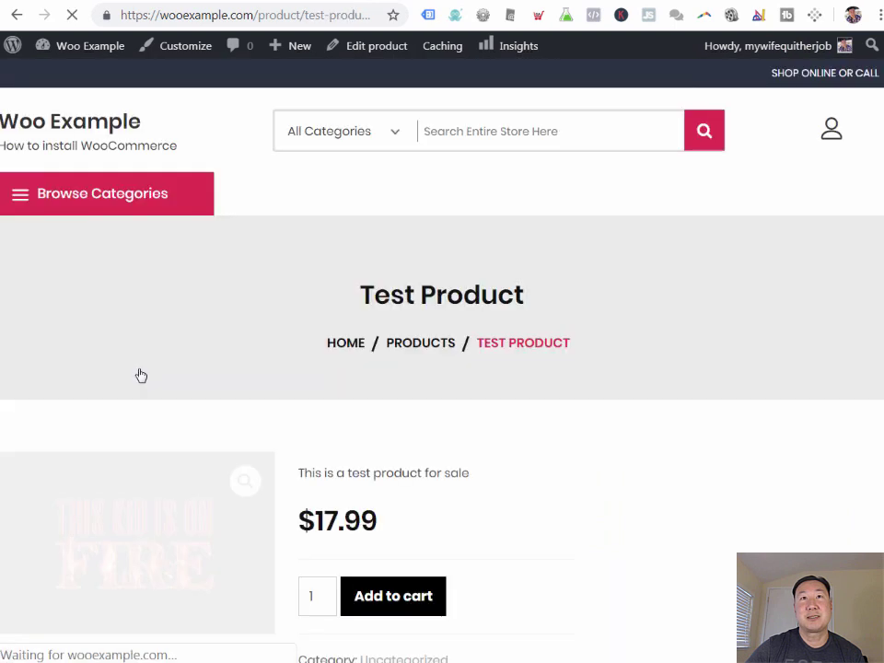
pyautogui.scroll(-3, 323, 373)
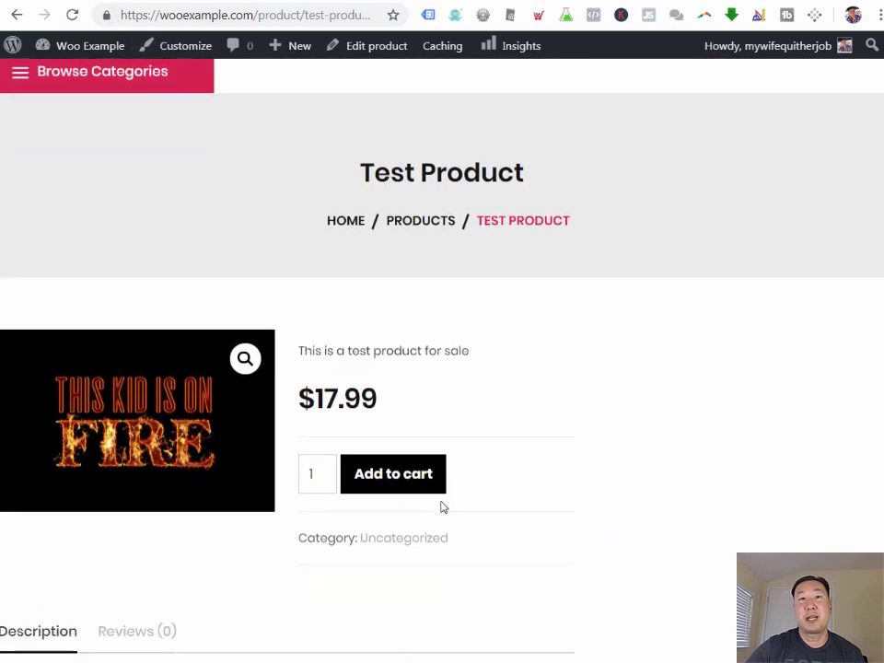
pyautogui.click(399, 386)
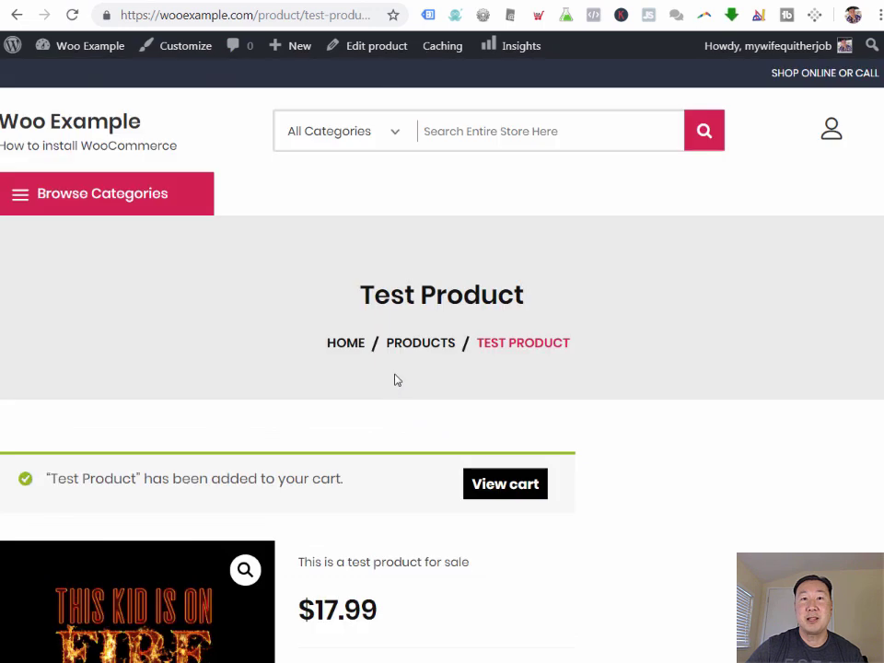